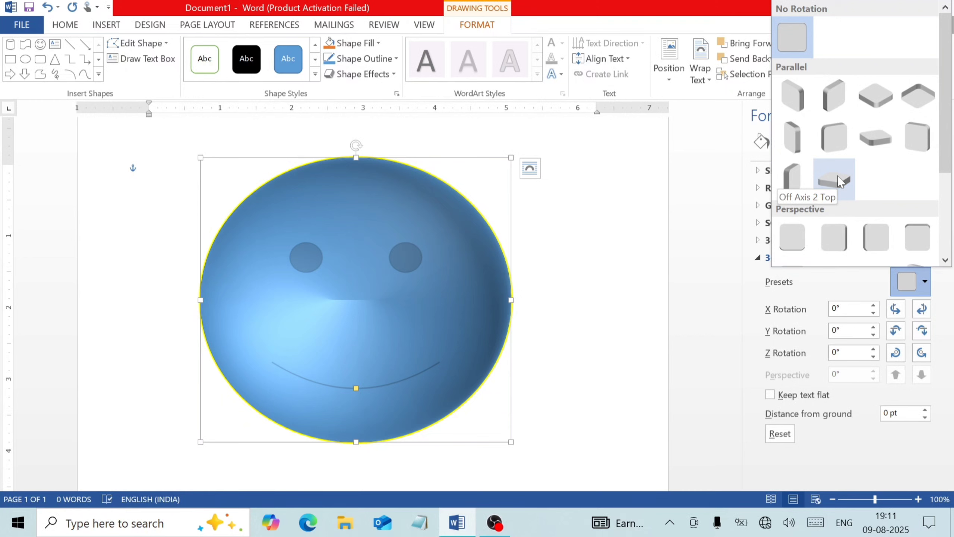
Apply the Off Axis 2 Top 3-D rotation preset to the blue smiley shape
{"action": "left_click", "coordinate": [837, 179]}
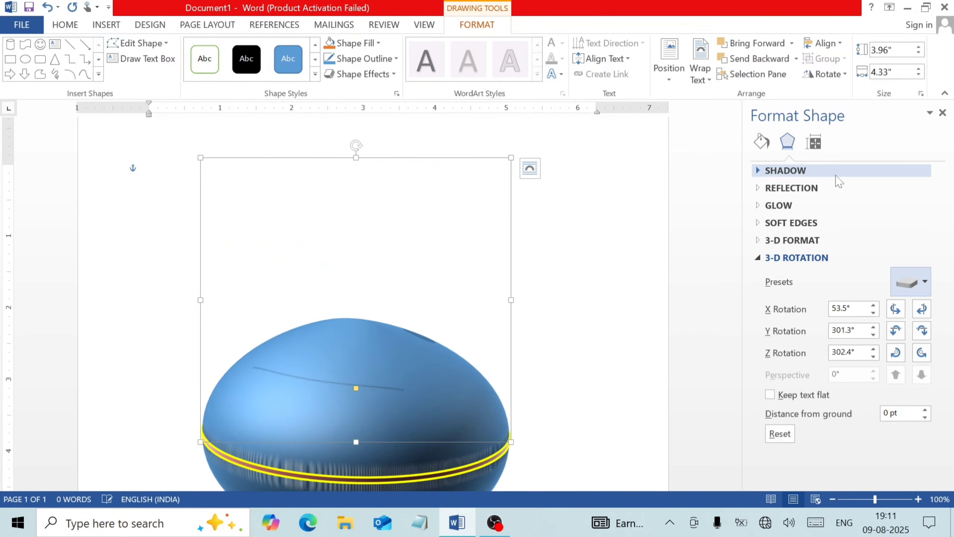
{"action": "left_click", "coordinate": [911, 282]}
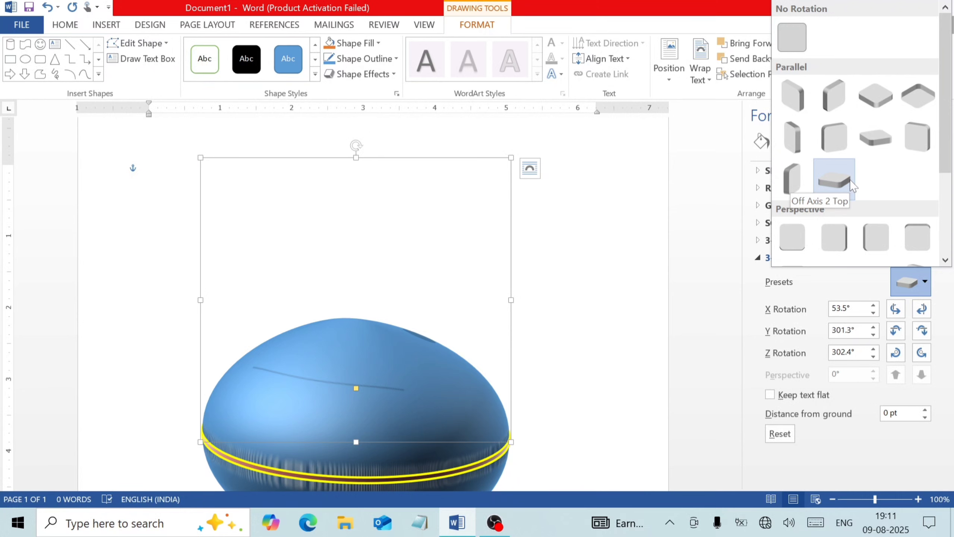
{"action": "left_click", "coordinate": [698, 213]}
{"action": "scroll", "coordinate": [590, 271], "scroll_direction": "down", "scroll_amount": 5}
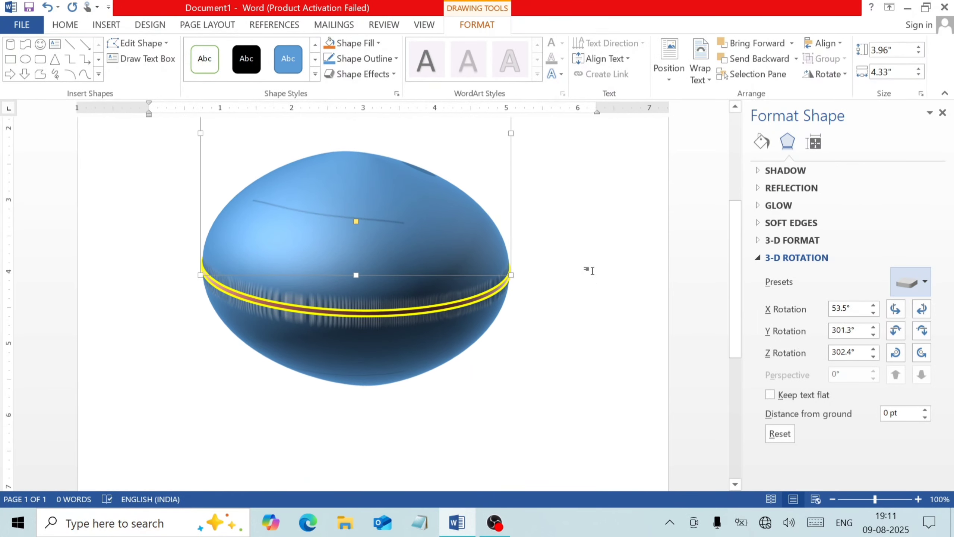
Set the shape's 3-D rotation to X 60°, Y 290° and Z 300°
{"action": "left_click", "coordinate": [874, 306]}
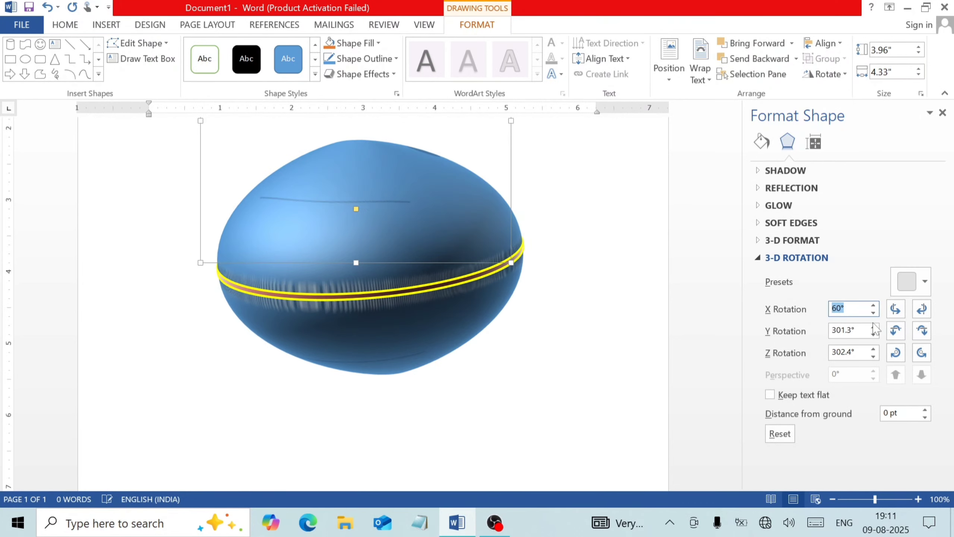
{"action": "left_click", "coordinate": [873, 326]}
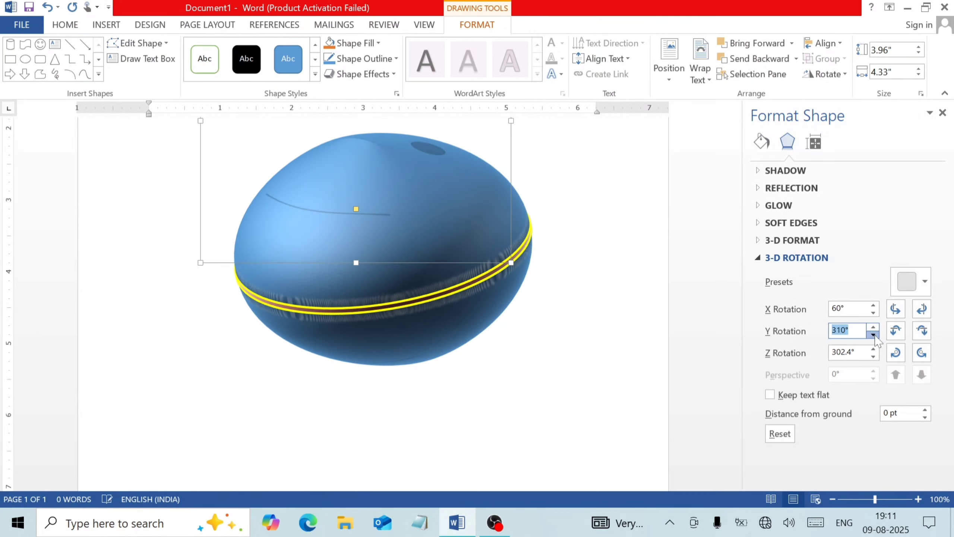
{"action": "left_click", "coordinate": [873, 334]}
{"action": "left_click", "coordinate": [874, 334]}
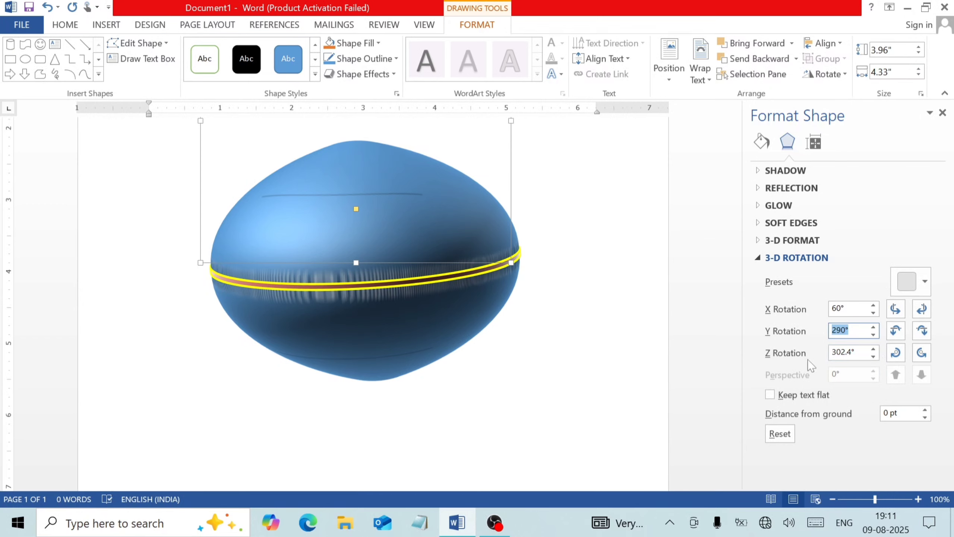
{"action": "left_click", "coordinate": [873, 349]}
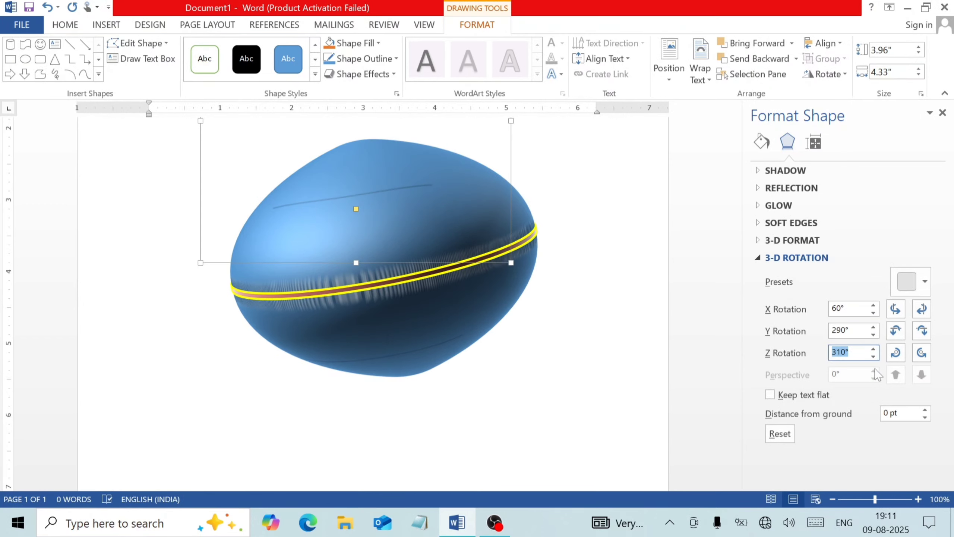
{"action": "left_click", "coordinate": [874, 356]}
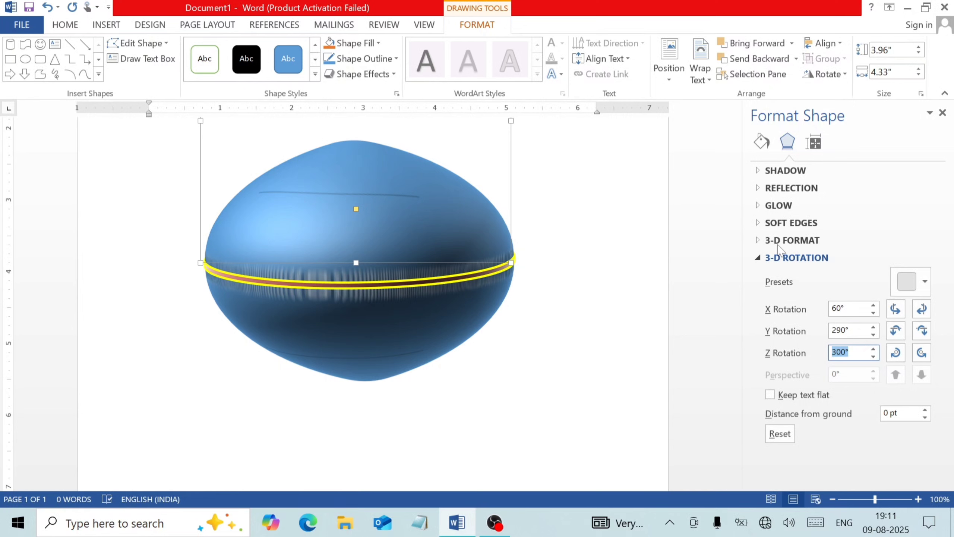
Increase the red depth size in the shape's 3-D format to 12 pt
{"action": "left_click", "coordinate": [811, 240]}
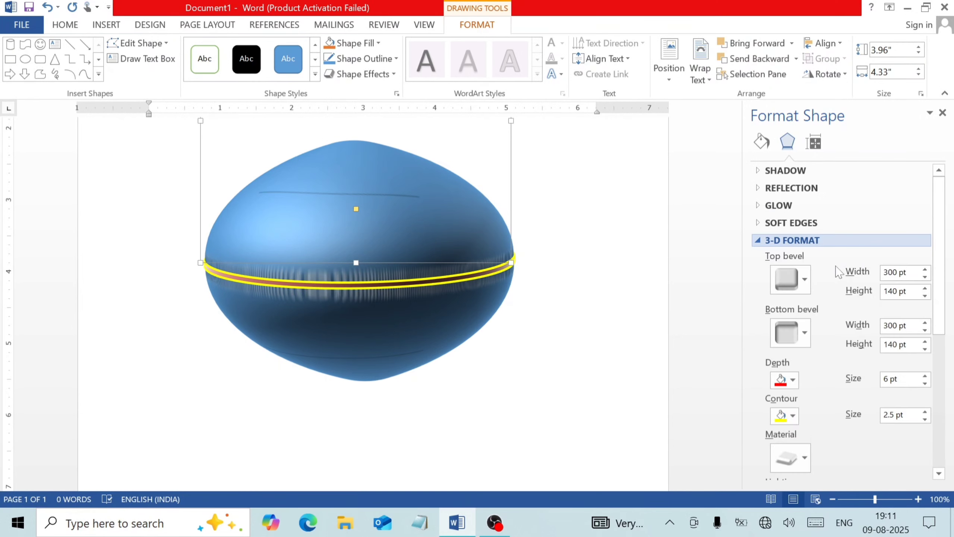
{"action": "left_click", "coordinate": [925, 375]}
{"action": "left_click", "coordinate": [925, 375]}
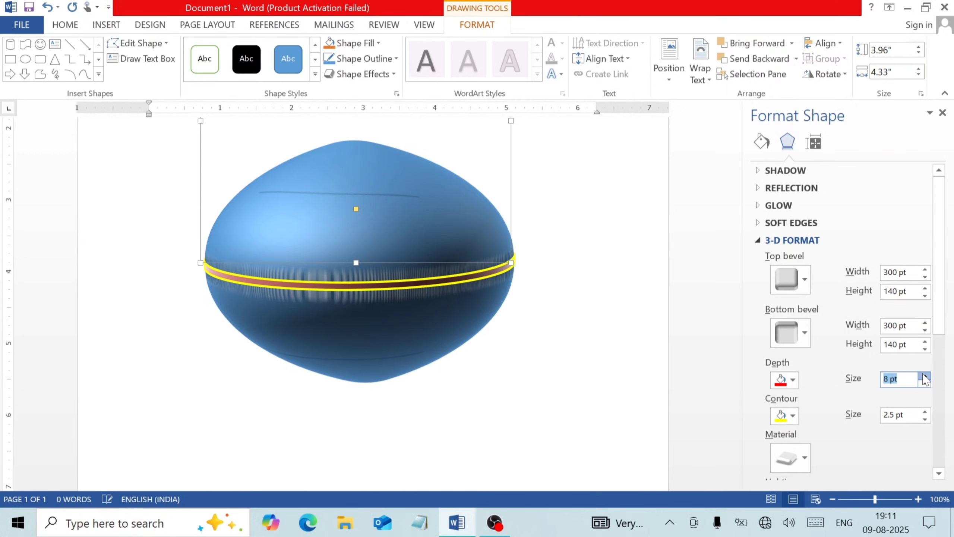
{"action": "left_click", "coordinate": [924, 375]}
{"action": "left_click", "coordinate": [924, 375]}
{"action": "left_click", "coordinate": [925, 376]}
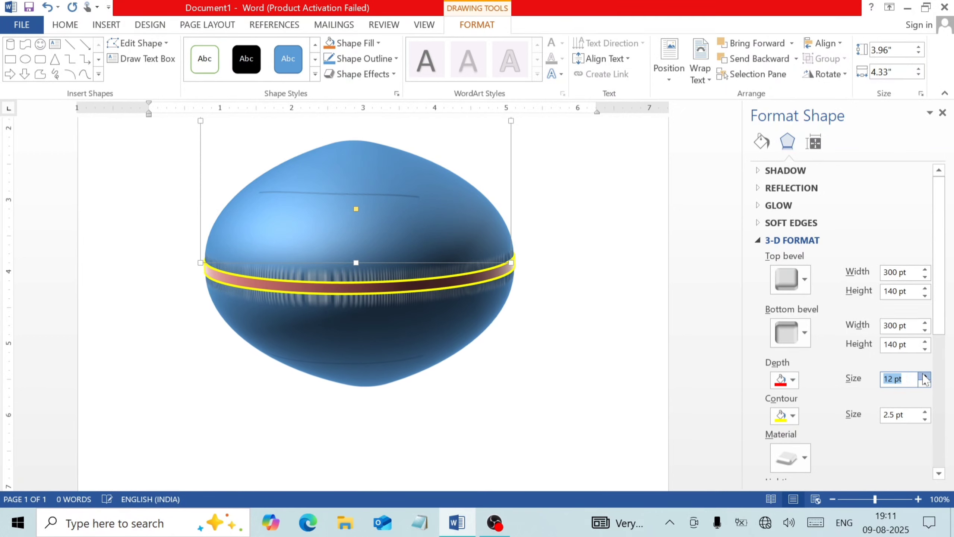
Set the size of the shape's yellow contour to 4.5 pt
{"action": "left_click", "coordinate": [925, 412]}
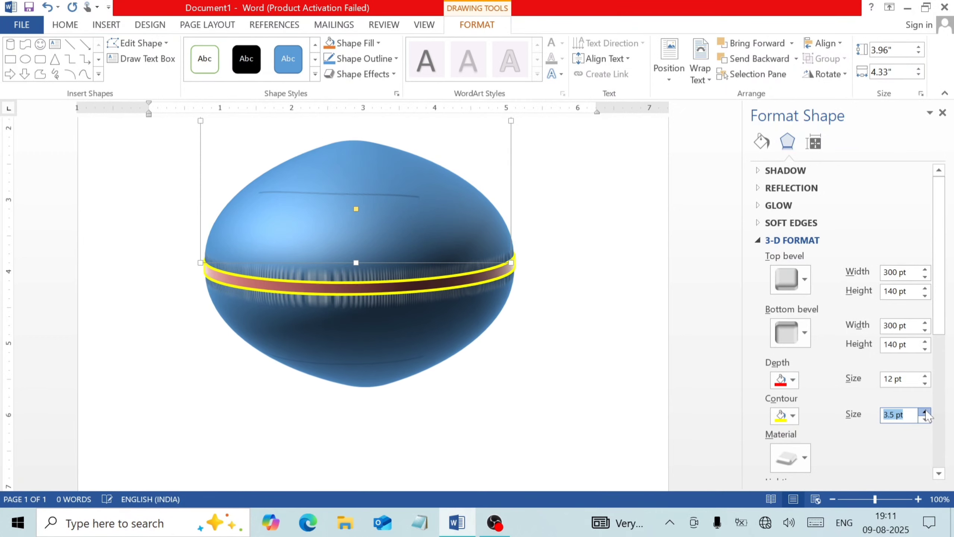
{"action": "left_click", "coordinate": [925, 411]}
{"action": "left_click", "coordinate": [925, 411]}
{"action": "left_click", "coordinate": [925, 411]}
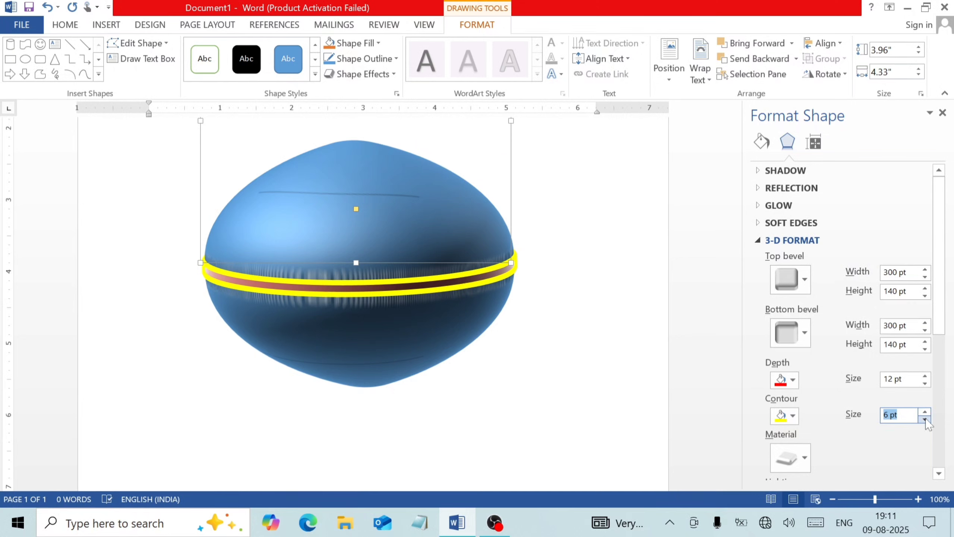
{"action": "left_click", "coordinate": [925, 419]}
{"action": "left_click", "coordinate": [925, 419]}
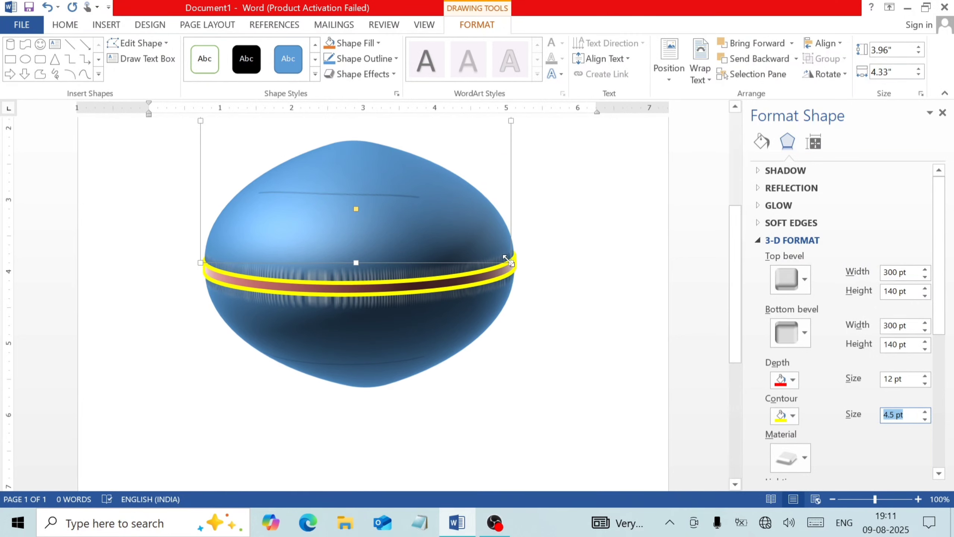
Resize the shape freehand to about 3.49 inches high and 6.17 inches wide
{"action": "left_click_drag", "start_coordinate": [508, 260], "coordinate": [218, 249]}
{"action": "scroll", "coordinate": [227, 246], "scroll_direction": "up", "scroll_amount": 3}
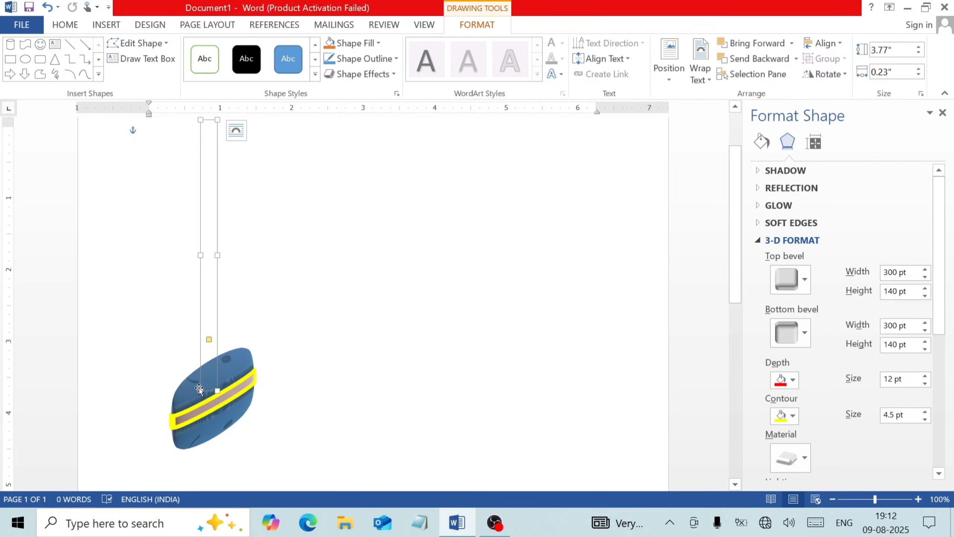
{"action": "left_click_drag", "start_coordinate": [218, 390], "coordinate": [642, 371]}
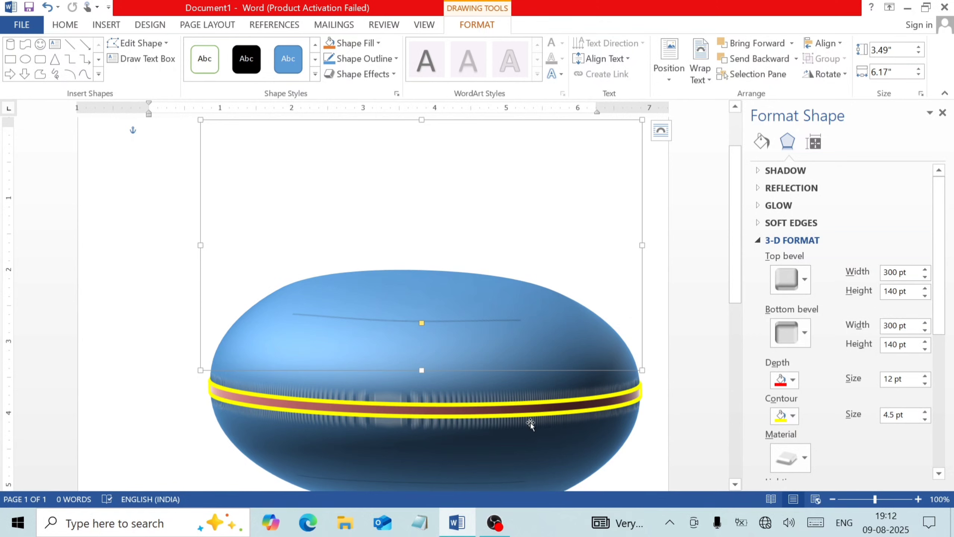
Reposition the widened shape further down the page, roughly centred between the page margins
{"action": "scroll", "coordinate": [538, 328], "scroll_direction": "down", "scroll_amount": 3}
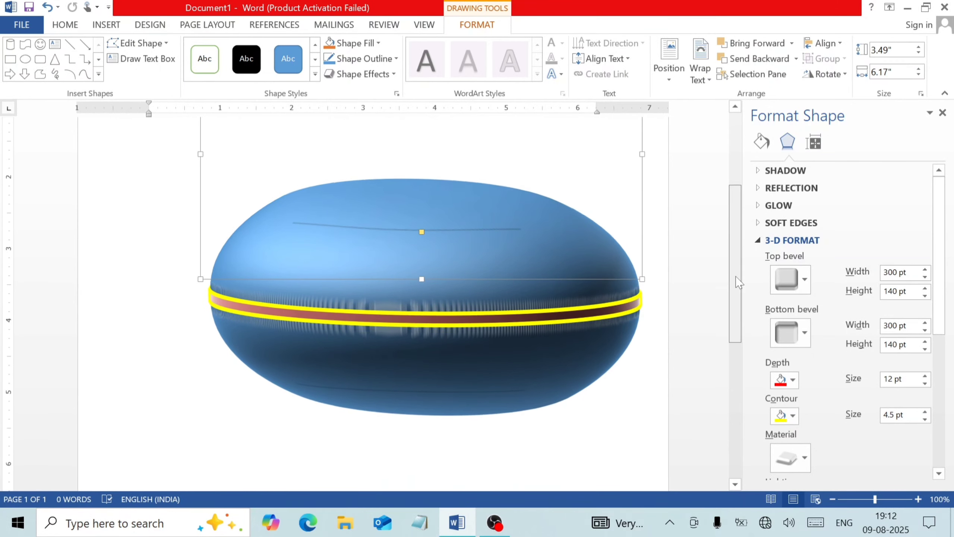
{"action": "left_click_drag", "start_coordinate": [538, 327], "coordinate": [476, 351]}
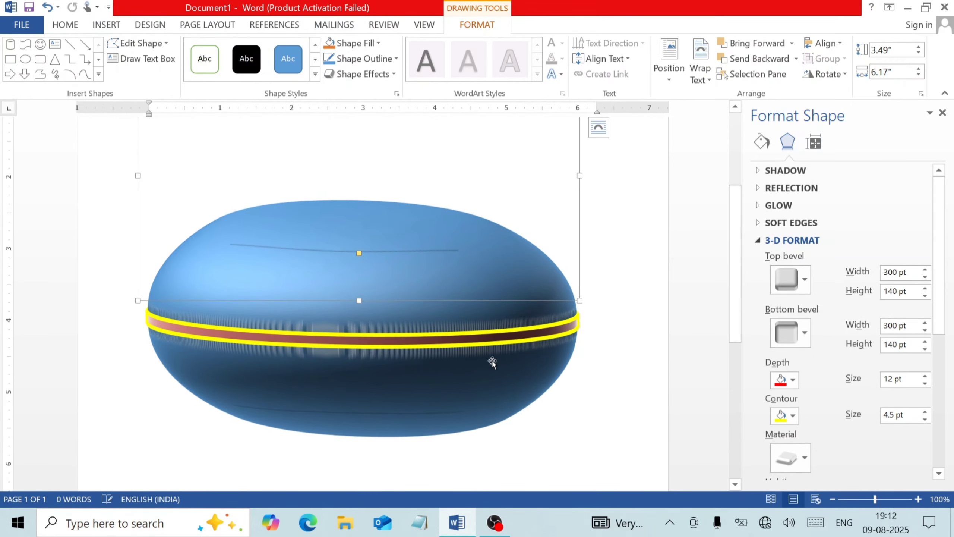
{"action": "left_click", "coordinate": [608, 398]}
{"action": "scroll", "coordinate": [609, 399], "scroll_direction": "up", "scroll_amount": 4}
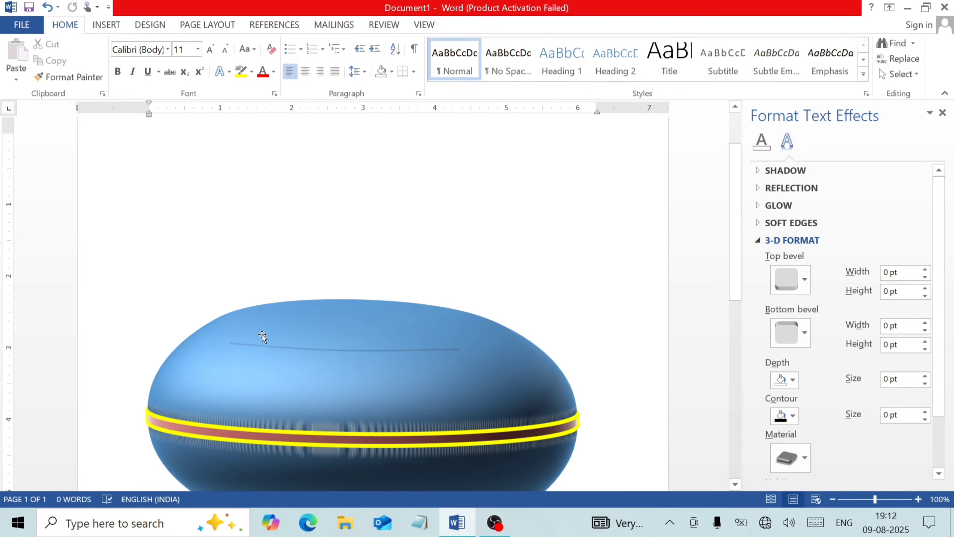
{"action": "scroll", "coordinate": [524, 329], "scroll_direction": "down", "scroll_amount": 2}
{"action": "scroll", "coordinate": [524, 329], "scroll_direction": "down", "scroll_amount": 4}
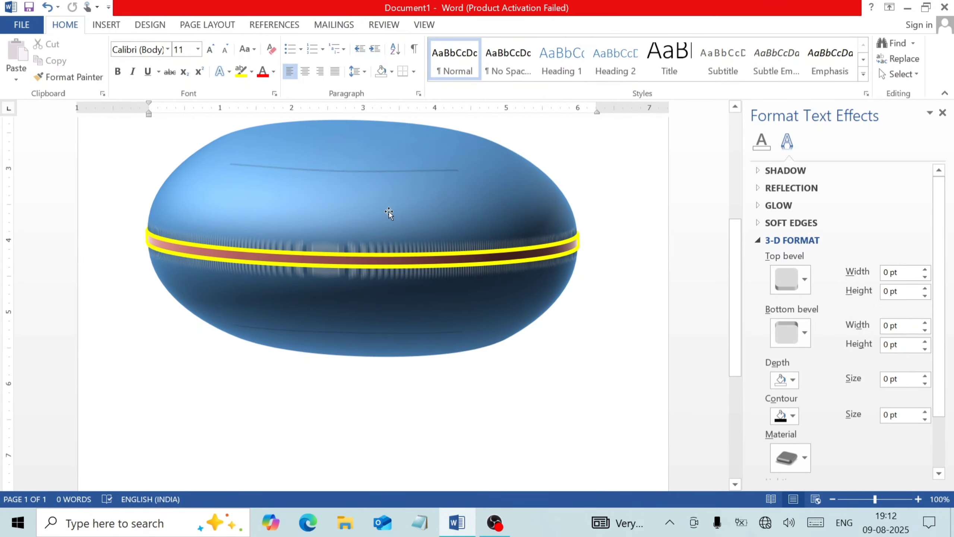
{"action": "left_click_drag", "start_coordinate": [255, 181], "coordinate": [263, 242]}
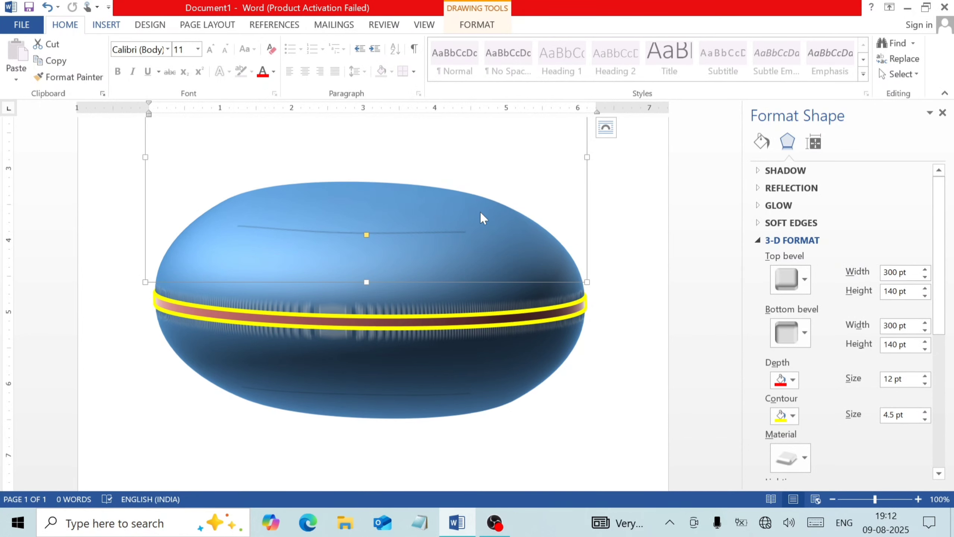
Draw a small oval about 0.27 inches high and 0.3 inches wide on the blue shape, just above the middle of its yellow band
{"action": "left_click", "coordinate": [105, 25]}
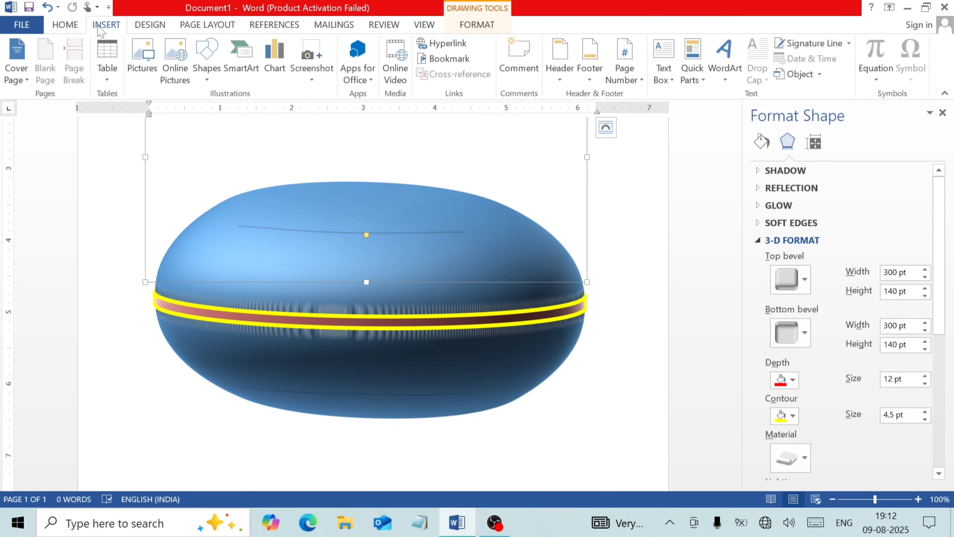
{"action": "left_click", "coordinate": [207, 66]}
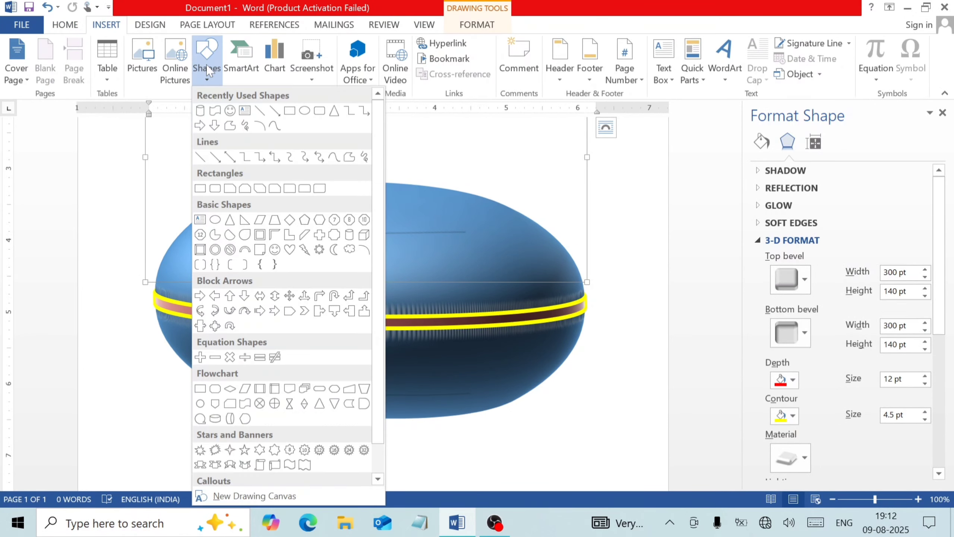
{"action": "left_click", "coordinate": [304, 111]}
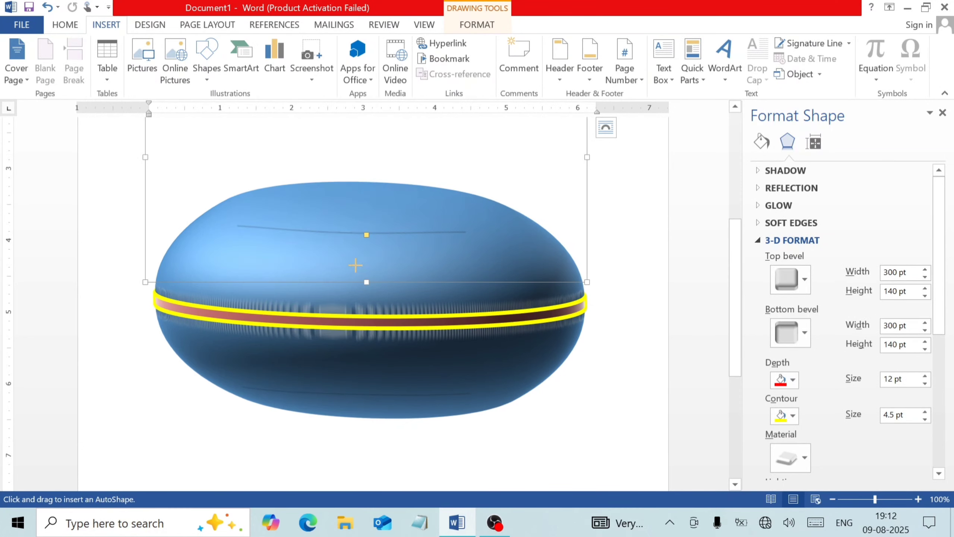
{"action": "left_click_drag", "start_coordinate": [354, 264], "coordinate": [375, 281]}
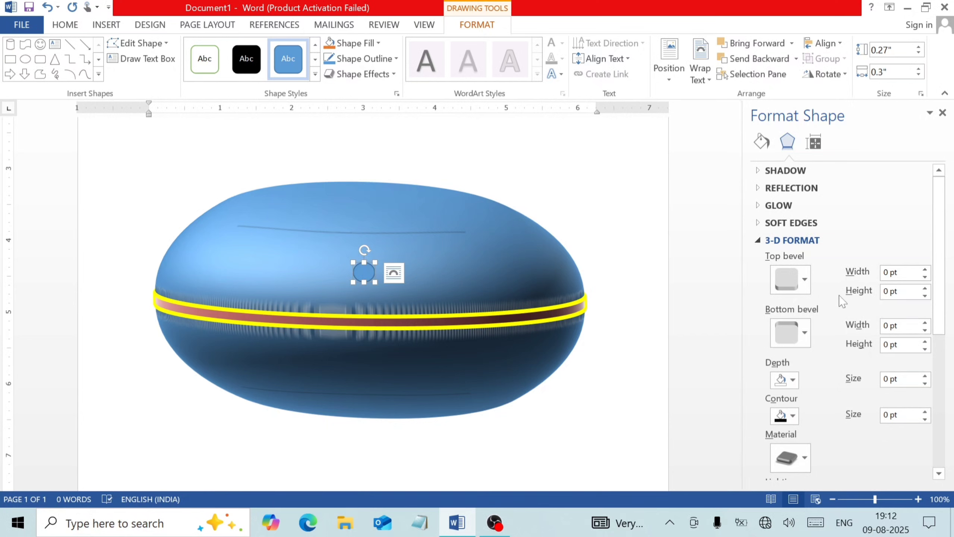
Apply a rounded top bevel to the small oval and set its bevel width to 300 pt
{"action": "left_click", "coordinate": [790, 279]}
{"action": "left_click", "coordinate": [782, 392]}
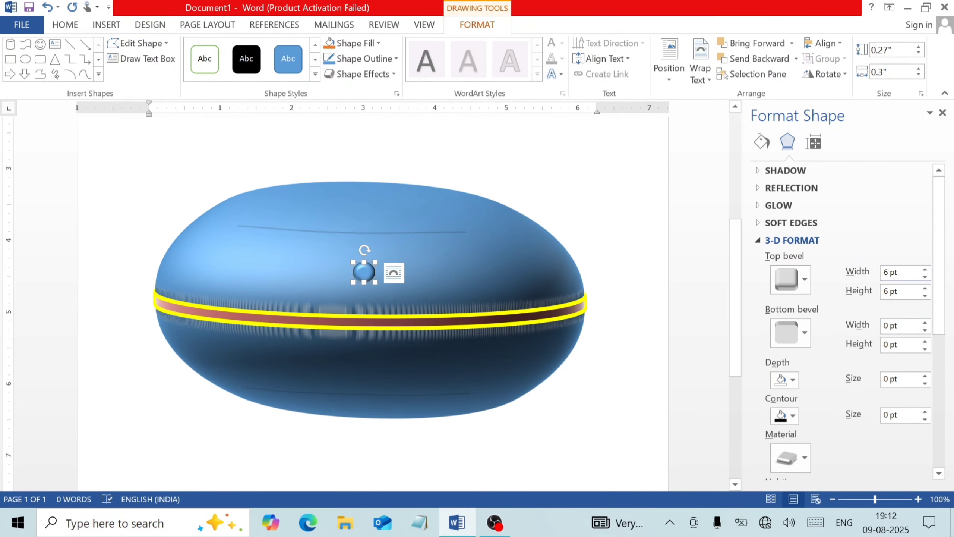
{"action": "left_click", "coordinate": [849, 272]}
{"action": "type", "text": "300"}
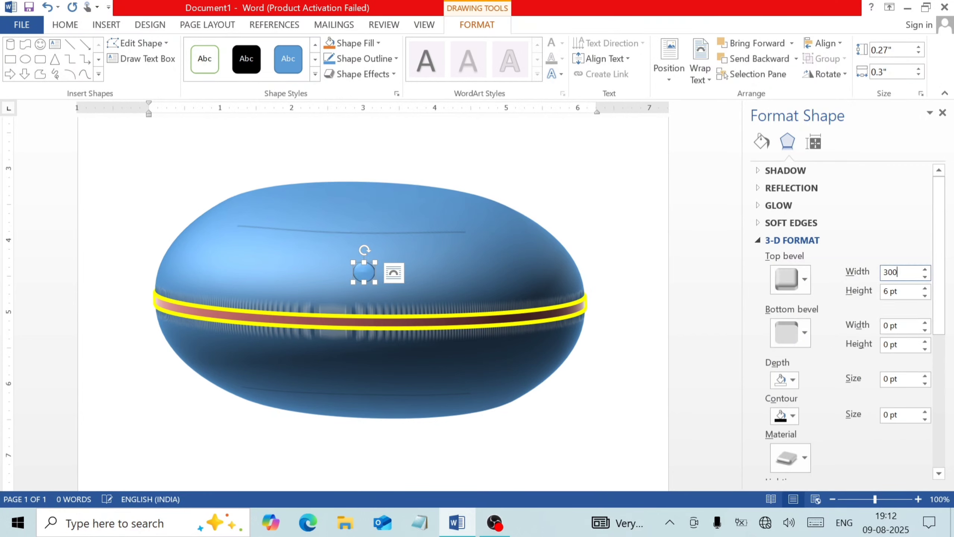
{"action": "key", "text": "Tab"}
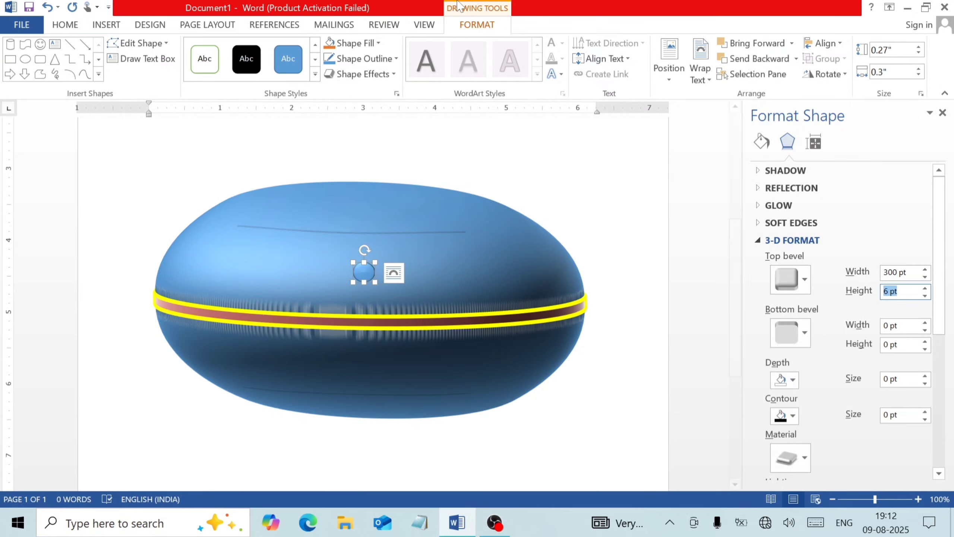
Fill the small oval with standard red and remove its outline
{"action": "left_click", "coordinate": [378, 43]}
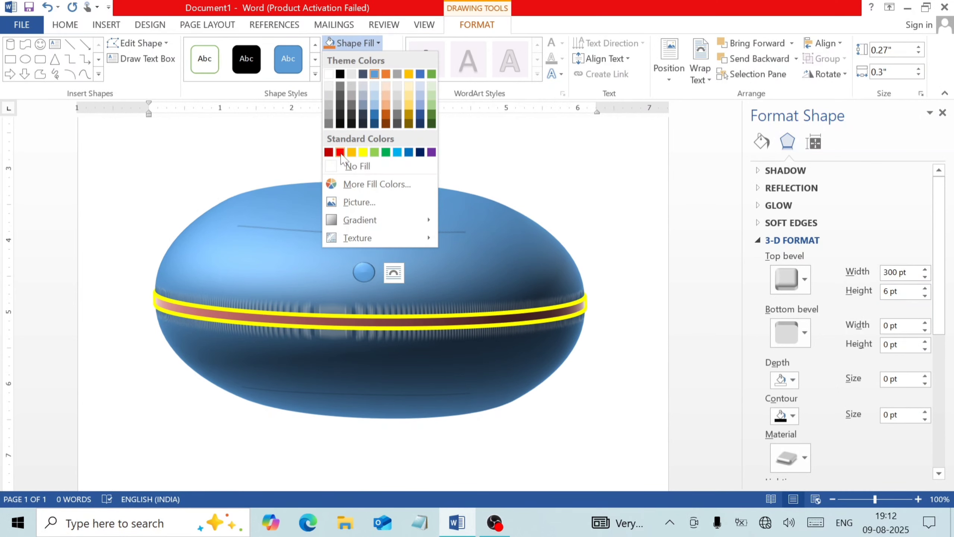
{"action": "left_click", "coordinate": [340, 151]}
{"action": "left_click", "coordinate": [383, 58]}
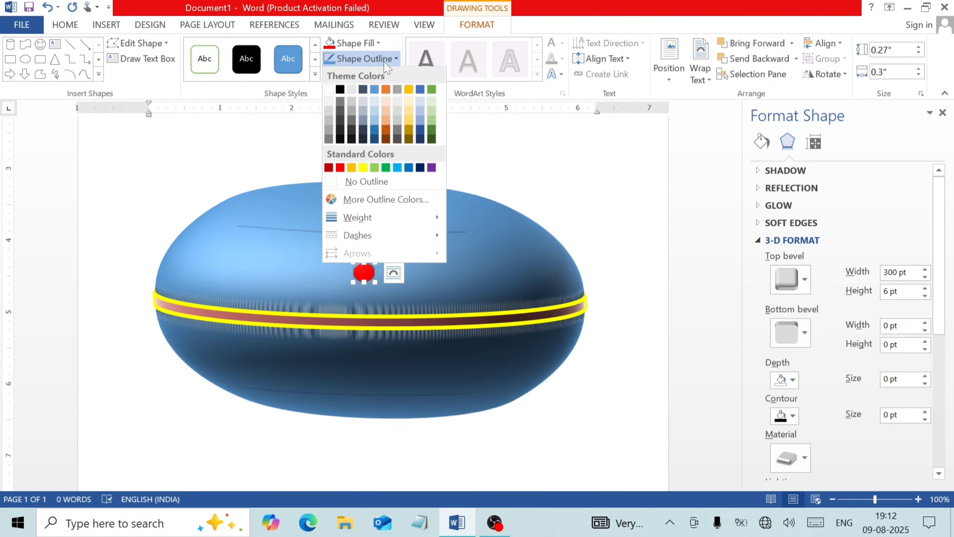
{"action": "left_click", "coordinate": [365, 181]}
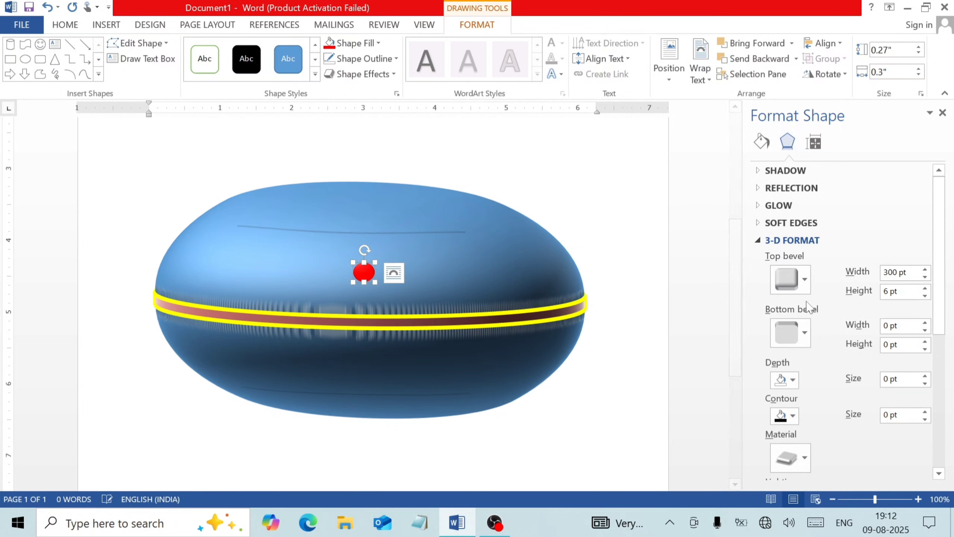
Set the oval's top bevel height to 150 pt, and its bottom bevel to 300 pt wide and 140 pt high
{"action": "left_click_drag", "start_coordinate": [905, 293], "coordinate": [835, 296]}
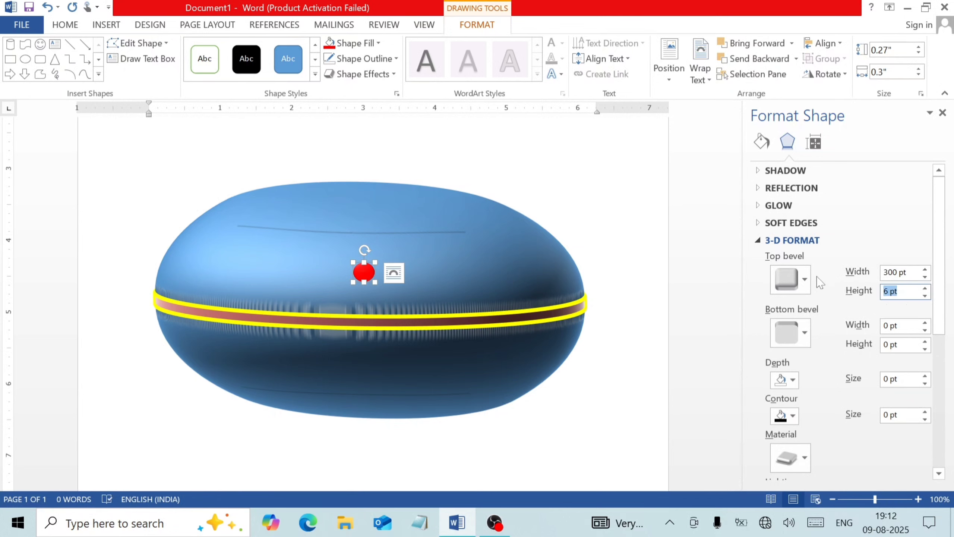
{"action": "type", "text": "150"}
{"action": "key", "text": "Tab"}
{"action": "key", "text": "Tab"}
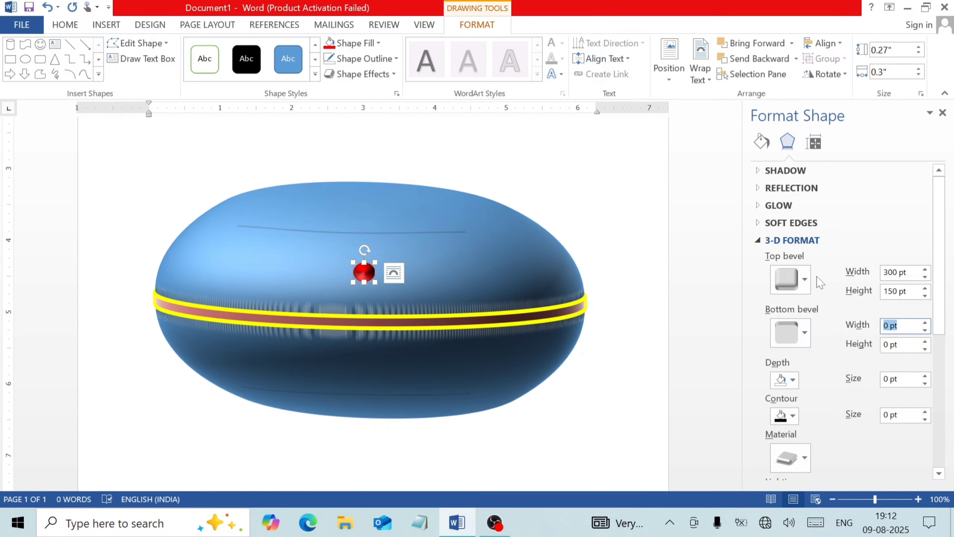
{"action": "type", "text": "300"}
{"action": "key", "text": "Tab"}
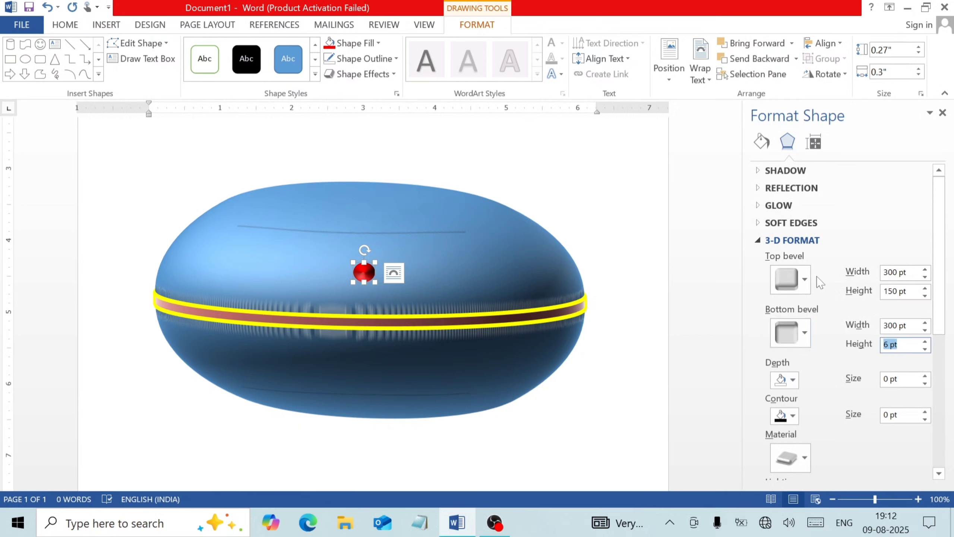
{"action": "type", "text": "140"}
{"action": "key", "text": "Tab"}
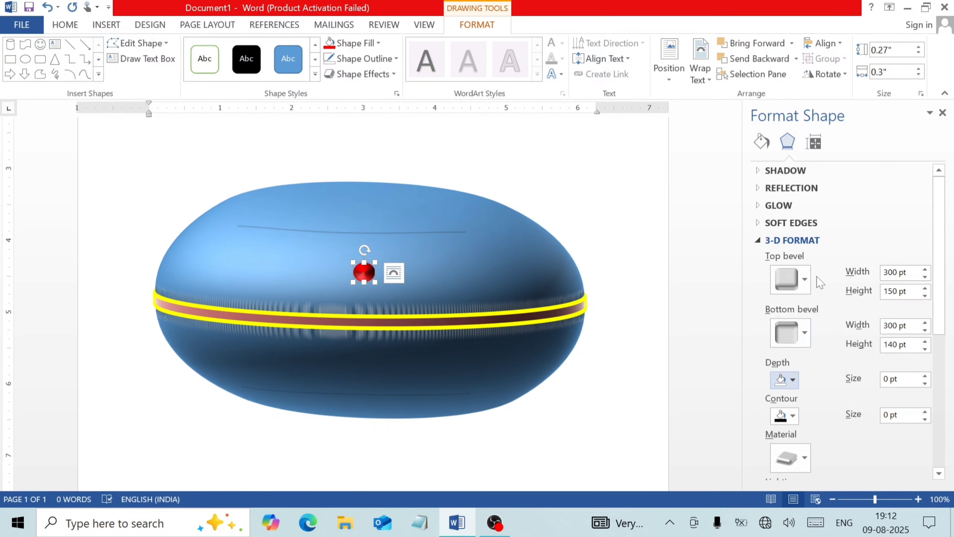
Give the small red oval the first Translucent material and the second Special lighting
{"action": "left_click", "coordinate": [788, 454]}
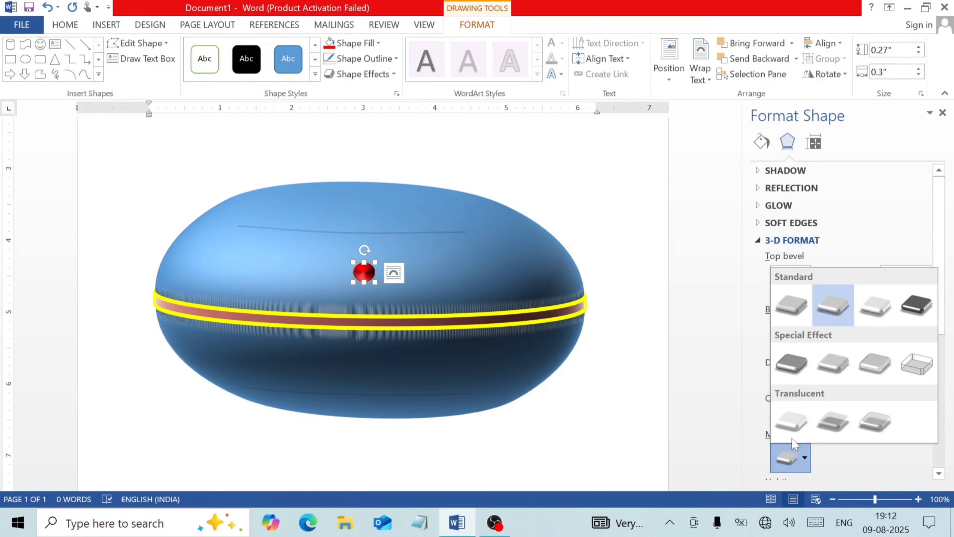
{"action": "left_click", "coordinate": [801, 413]}
{"action": "scroll", "coordinate": [864, 369], "scroll_direction": "down", "scroll_amount": 3}
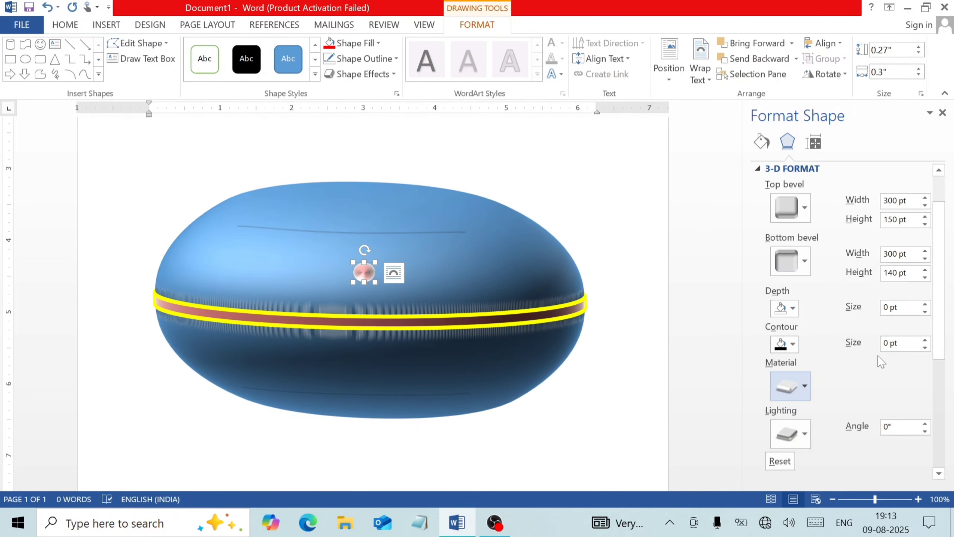
{"action": "left_click", "coordinate": [790, 396]}
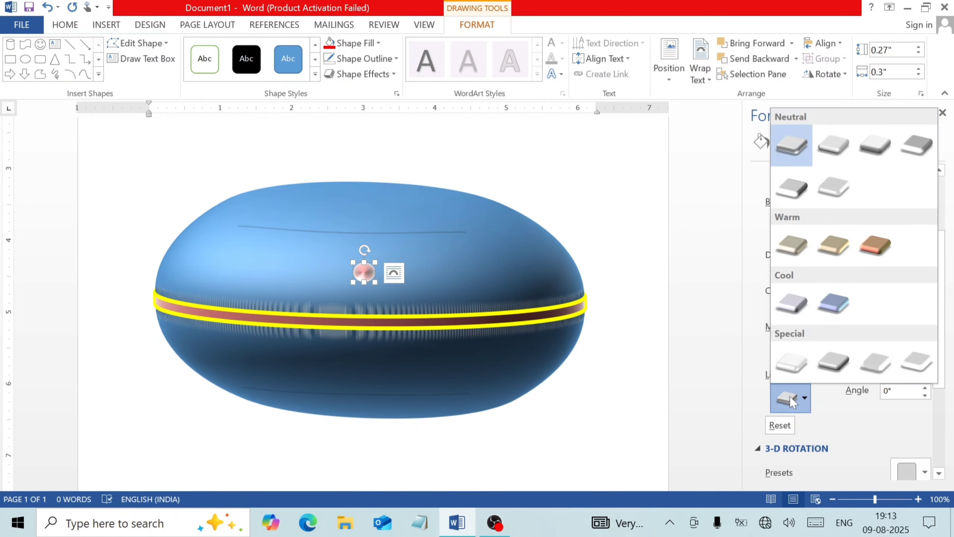
{"action": "left_click", "coordinate": [827, 359]}
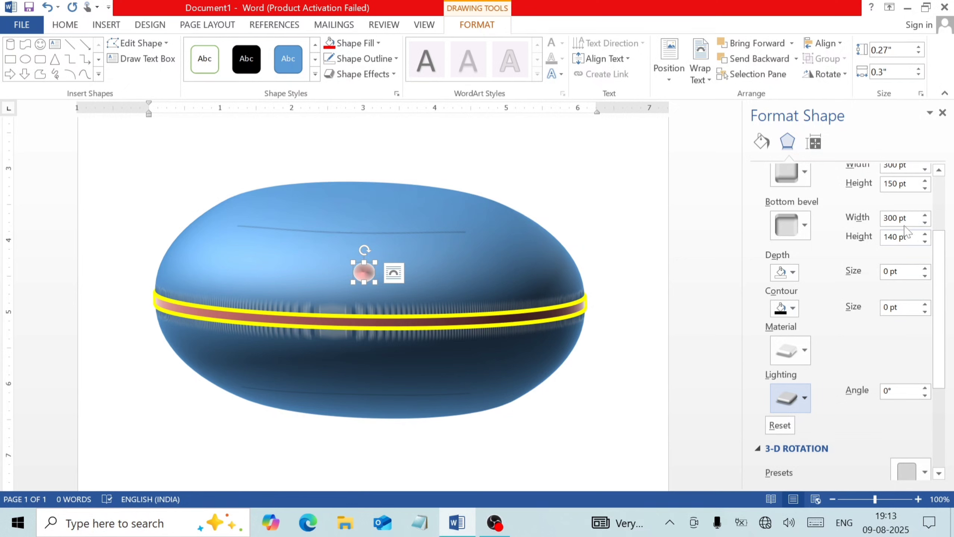
Apply the 3-D rotation preset with X 53.5°, Y 301.3° and Z 302.4° to the red oval
{"action": "left_click", "coordinate": [863, 448]}
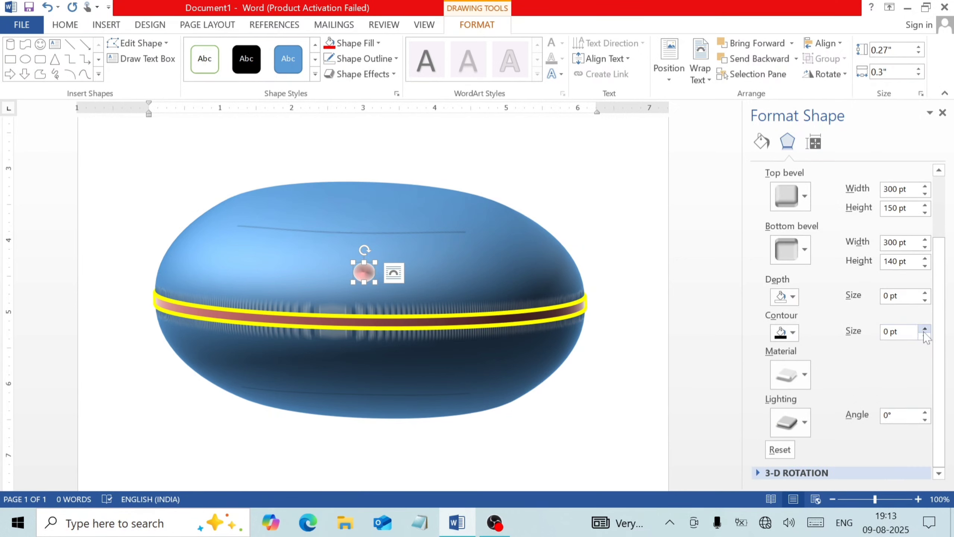
{"action": "left_click", "coordinate": [828, 474]}
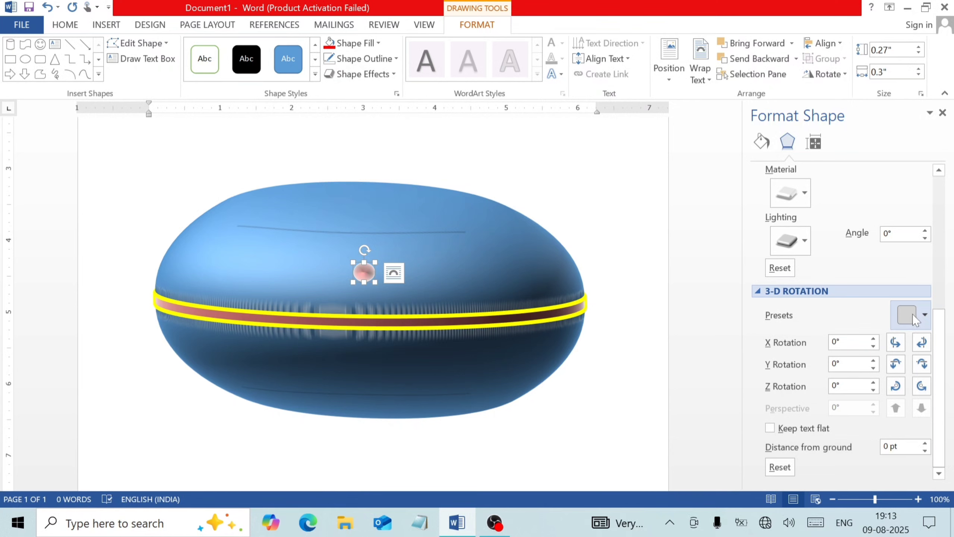
{"action": "left_click", "coordinate": [913, 314]}
{"action": "left_click", "coordinate": [834, 180]}
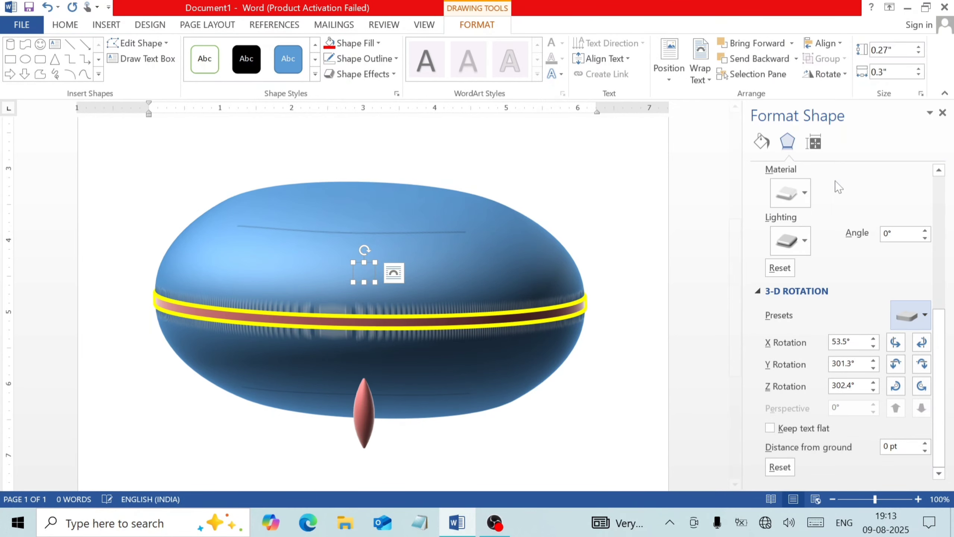
Move the rotated red oval up onto the blue shape, just above the middle of the yellow band, undoing any accidental move of the blue shape
{"action": "left_click_drag", "start_coordinate": [358, 411], "coordinate": [352, 330]}
{"action": "left_click_drag", "start_coordinate": [347, 296], "coordinate": [346, 277]}
{"action": "key", "text": "ctrl+z"}
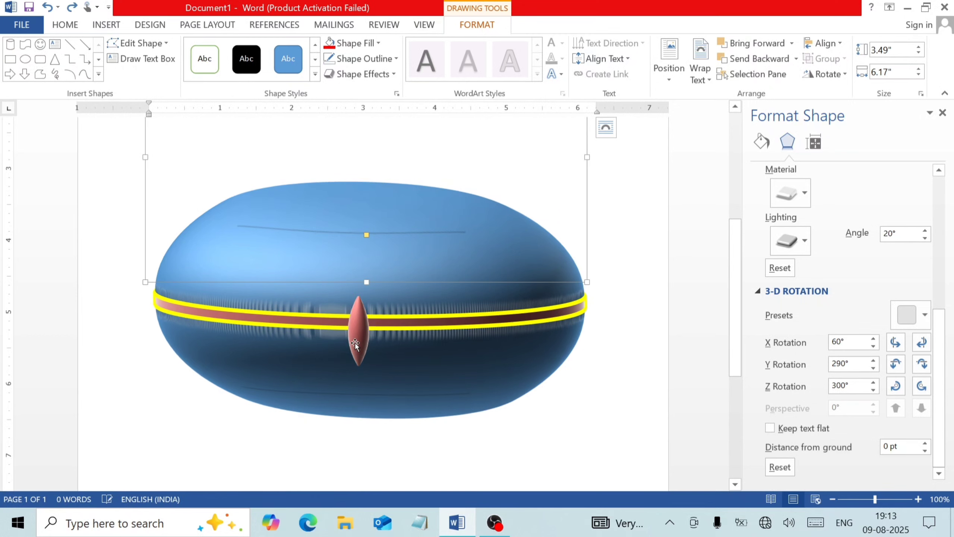
{"action": "left_click", "coordinate": [356, 347]}
{"action": "left_click_drag", "start_coordinate": [358, 343], "coordinate": [356, 263]}
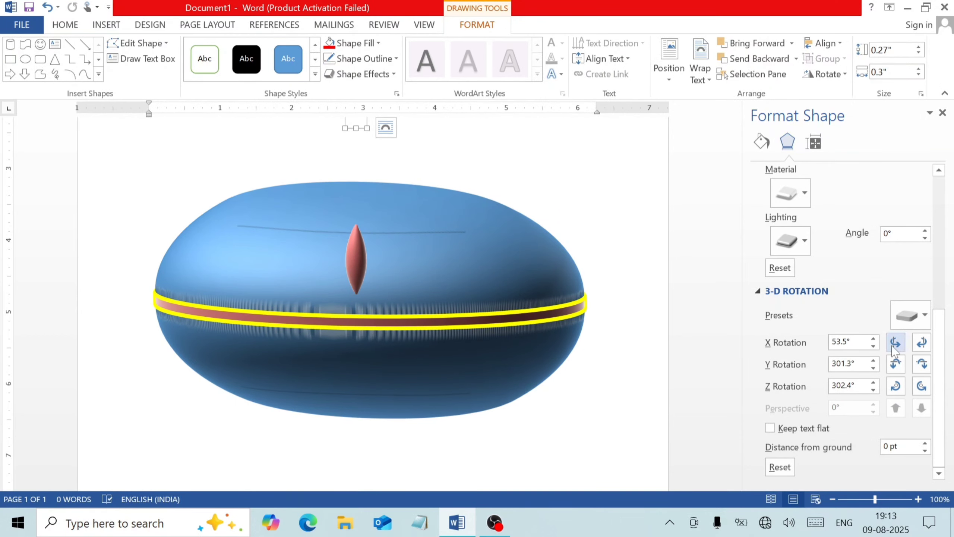
Try shrinking the red oval to about 0.13 inches high and 0.24 inches wide
{"action": "left_click_drag", "start_coordinate": [943, 337], "coordinate": [946, 210]}
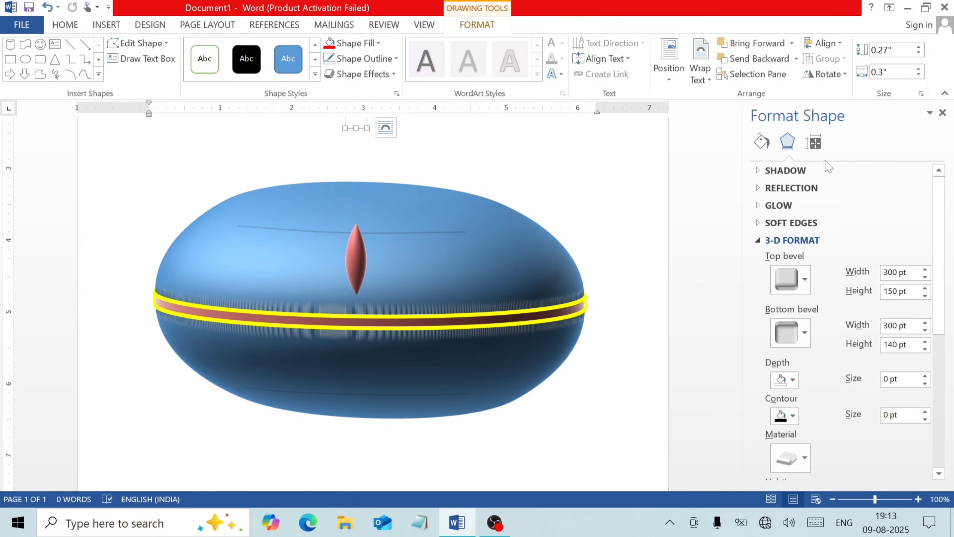
{"action": "left_click", "coordinate": [813, 142]}
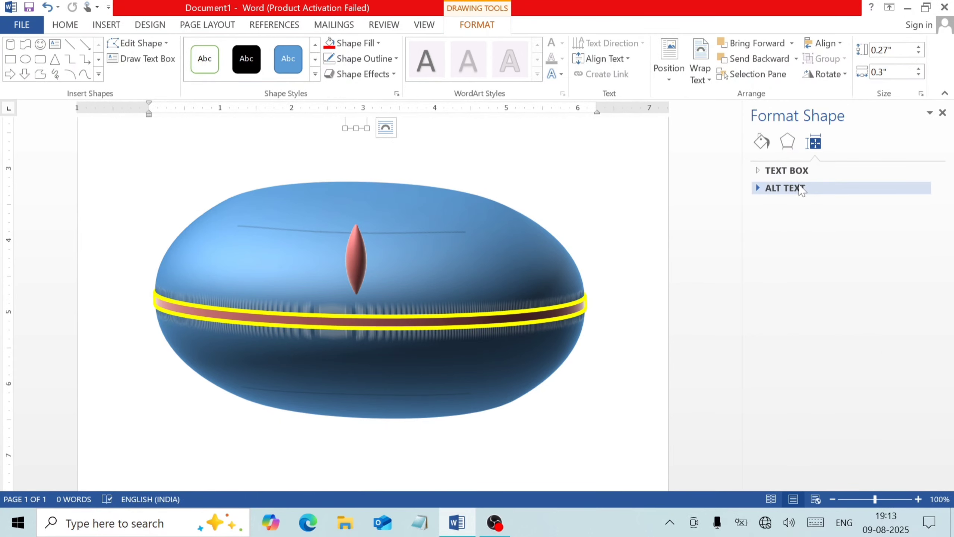
{"action": "scroll", "coordinate": [348, 196], "scroll_direction": "up", "scroll_amount": 4}
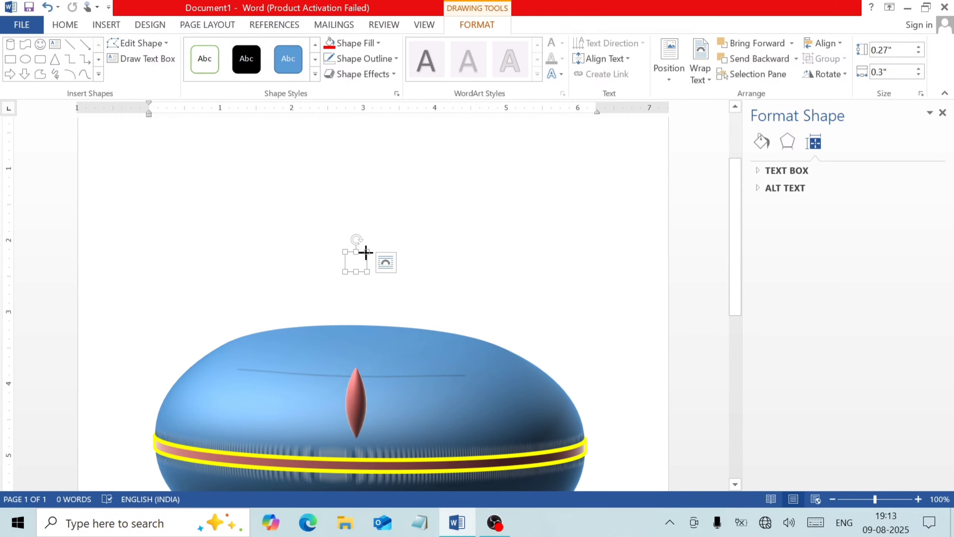
{"action": "left_click_drag", "start_coordinate": [366, 252], "coordinate": [367, 280]}
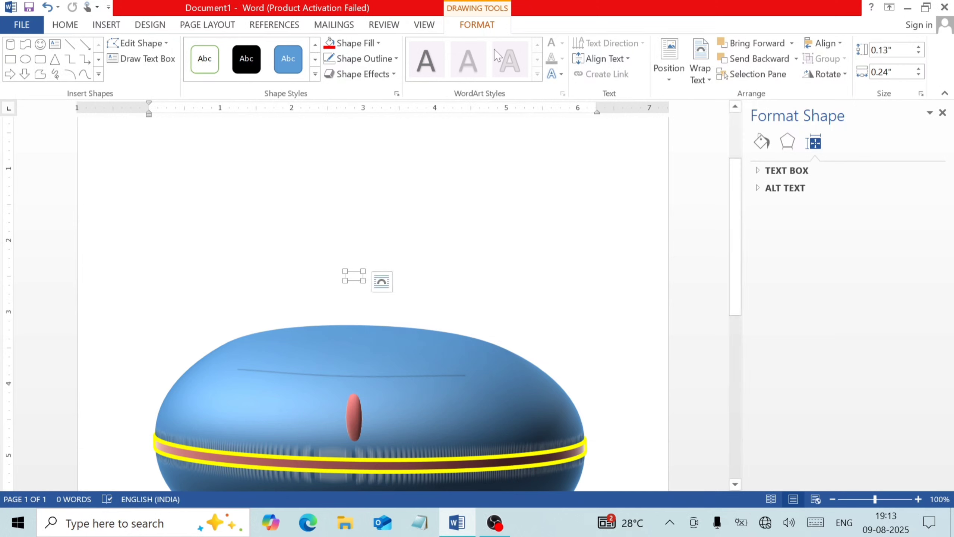
Try adjusting the red oval's X rotation, and undo that change together with the last resize
{"action": "left_click", "coordinate": [362, 74]}
{"action": "mouse_move", "coordinate": [370, 100]}
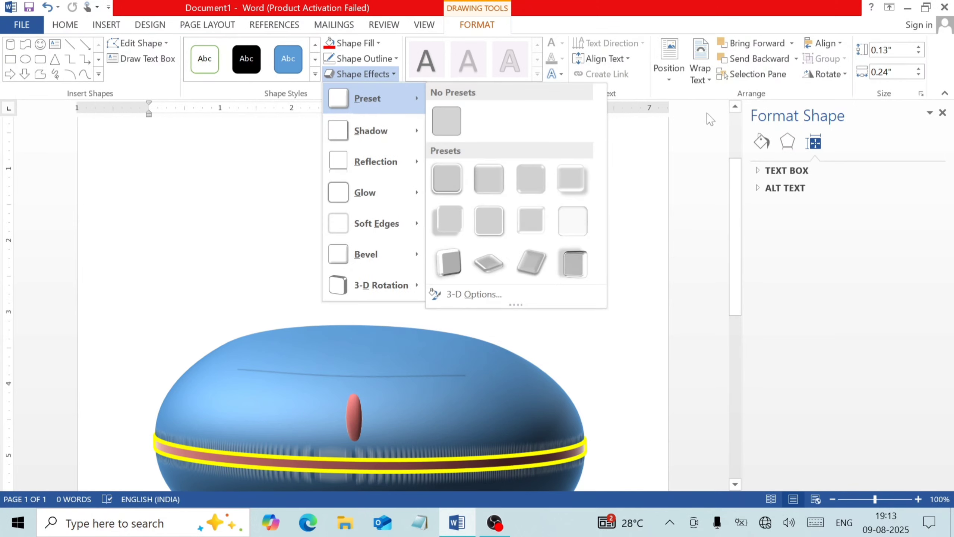
{"action": "left_click", "coordinate": [789, 146]}
{"action": "scroll", "coordinate": [840, 384], "scroll_direction": "down", "scroll_amount": 3}
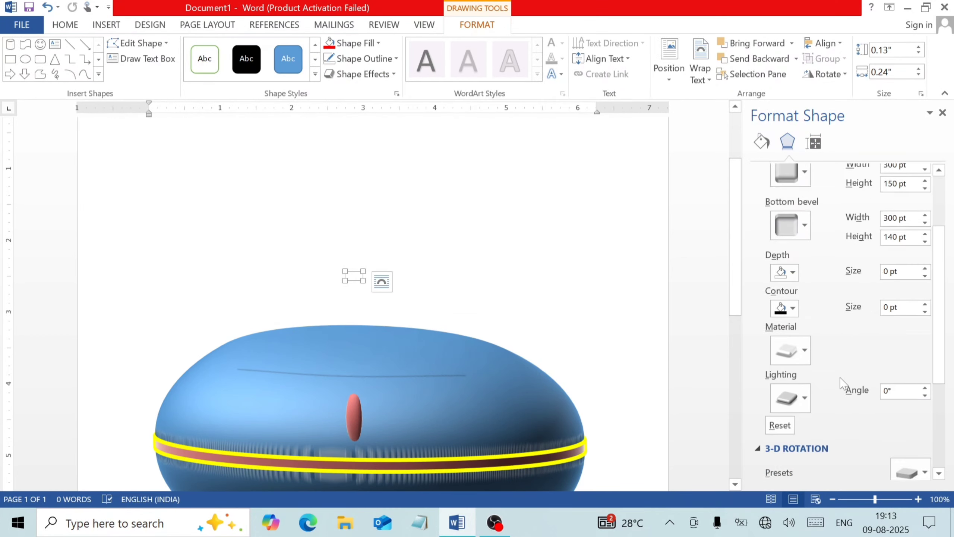
{"action": "scroll", "coordinate": [841, 383], "scroll_direction": "down", "scroll_amount": 2}
{"action": "scroll", "coordinate": [874, 436], "scroll_direction": "down", "scroll_amount": 2}
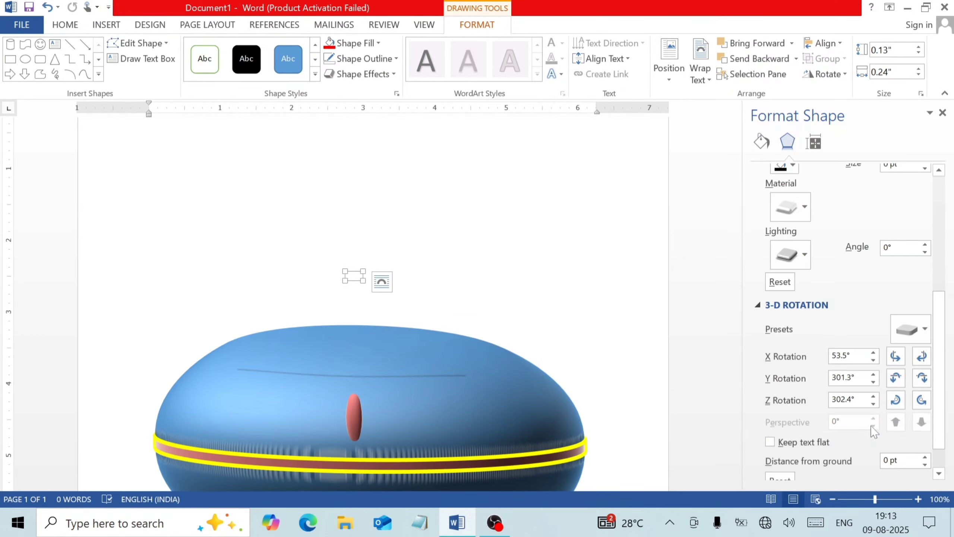
{"action": "left_click_drag", "start_coordinate": [872, 353], "coordinate": [873, 353]}
{"action": "key", "text": "ctrl+z"}
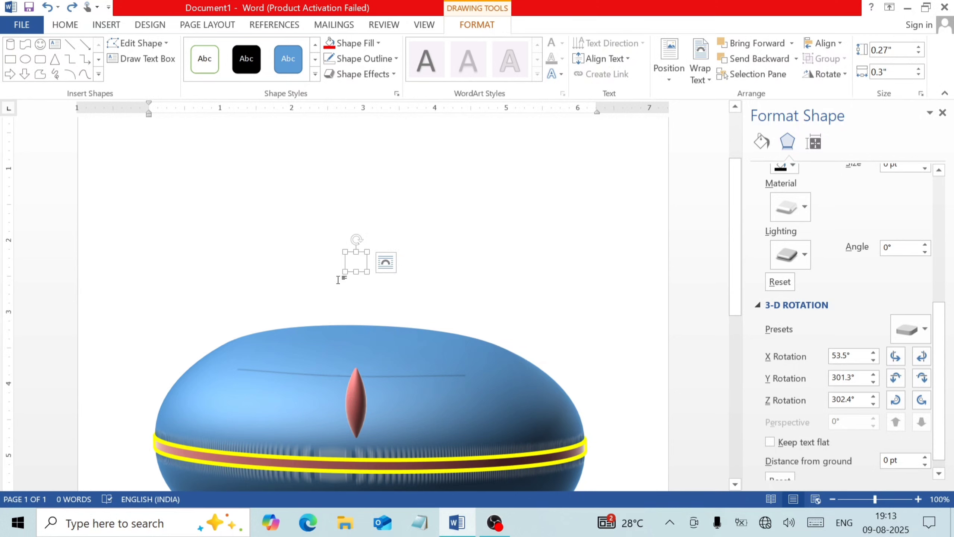
Shrink the red oval to about 0.07 by 0.26 inches and position it centrally, just above the yellow band
{"action": "left_click_drag", "start_coordinate": [370, 250], "coordinate": [363, 266]}
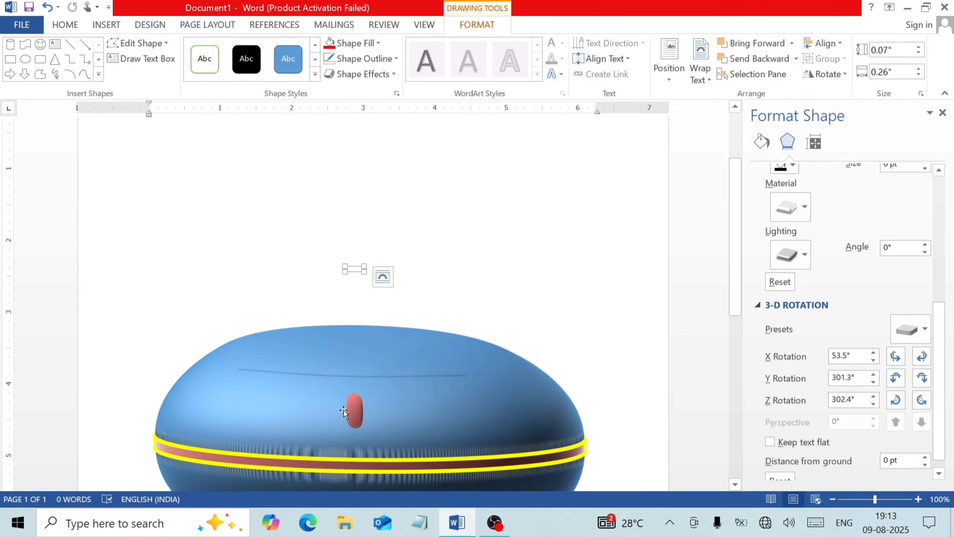
{"action": "left_click_drag", "start_coordinate": [356, 413], "coordinate": [363, 422]}
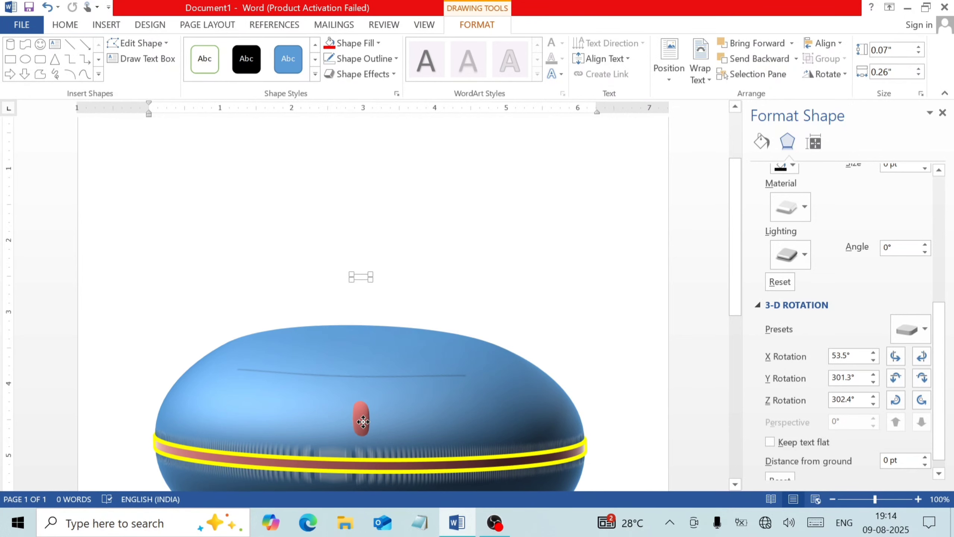
{"action": "left_click", "coordinate": [539, 311]}
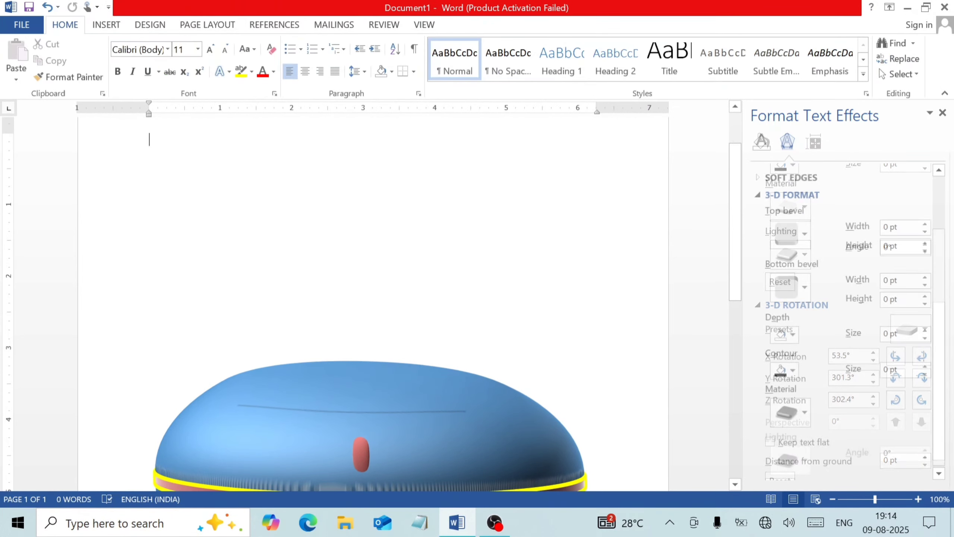
Draw a flowchart Display shape about 1.86 inches high and 3.5 inches wide in the empty area above the blue object
{"action": "scroll", "coordinate": [539, 311], "scroll_direction": "down", "scroll_amount": 4}
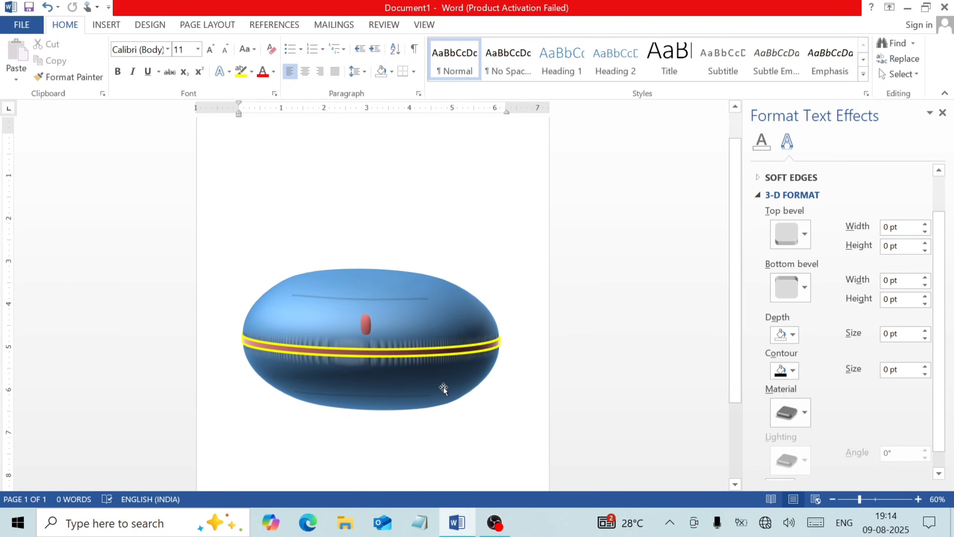
{"action": "left_click", "coordinate": [108, 27]}
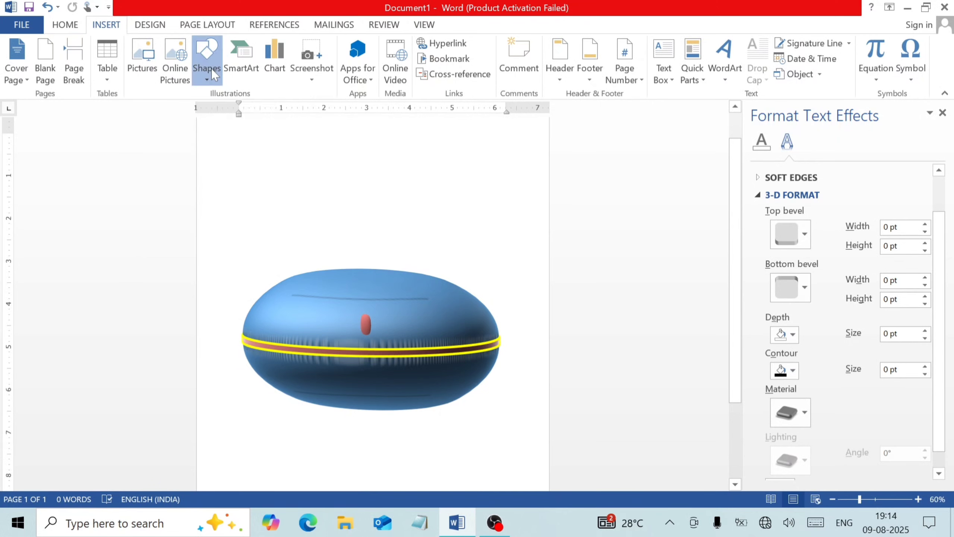
{"action": "left_click", "coordinate": [211, 69]}
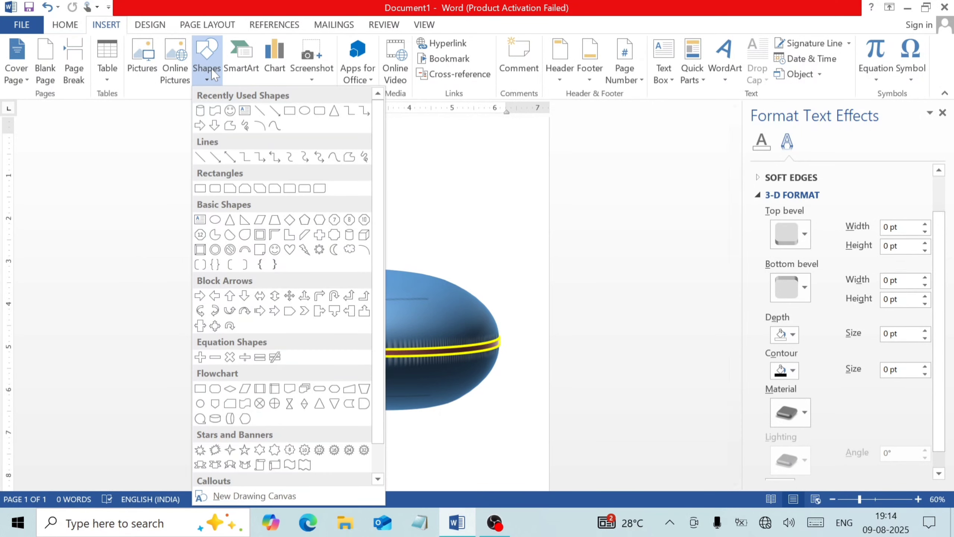
{"action": "left_click", "coordinate": [246, 418]}
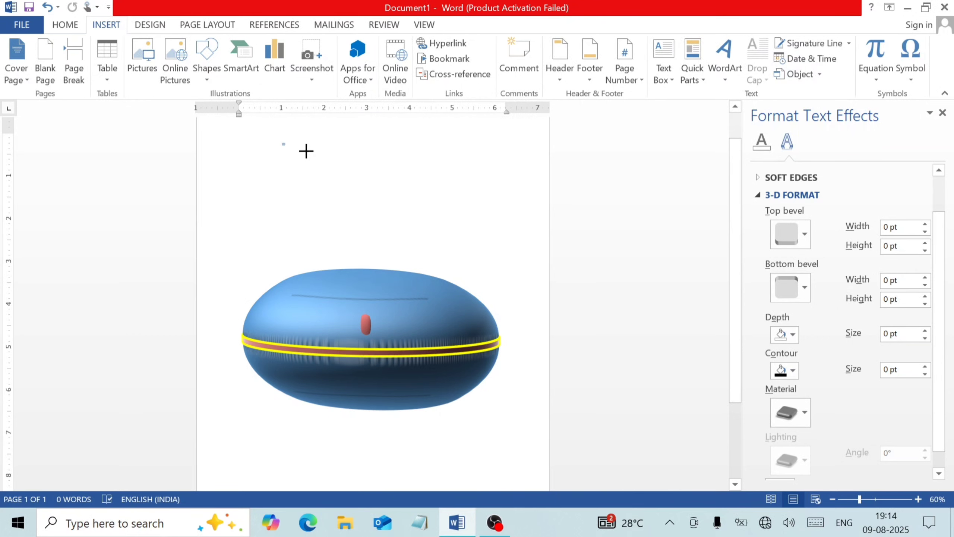
{"action": "left_click_drag", "start_coordinate": [282, 142], "coordinate": [432, 223]}
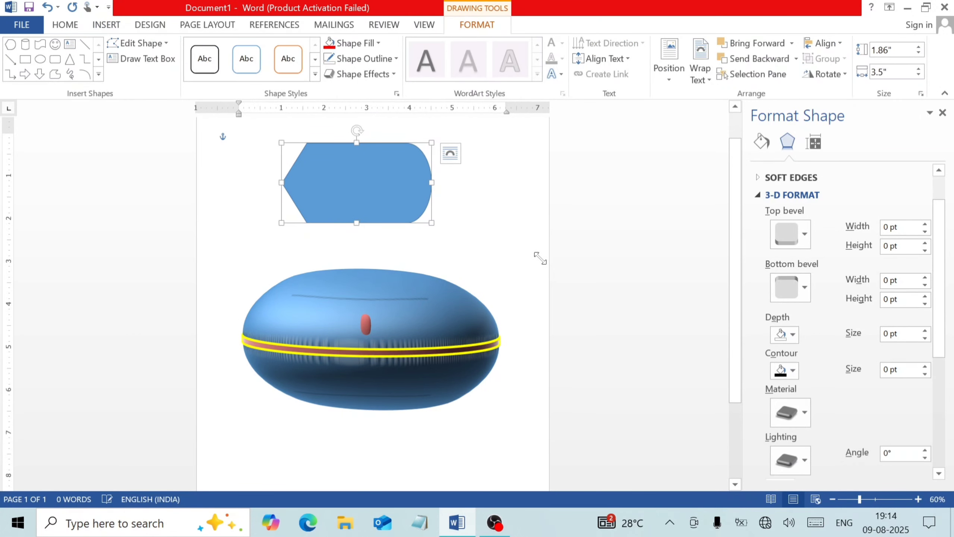
Set the Display shape's top bevel to 150 pt wide and 150 pt high
{"action": "left_click", "coordinate": [925, 225]}
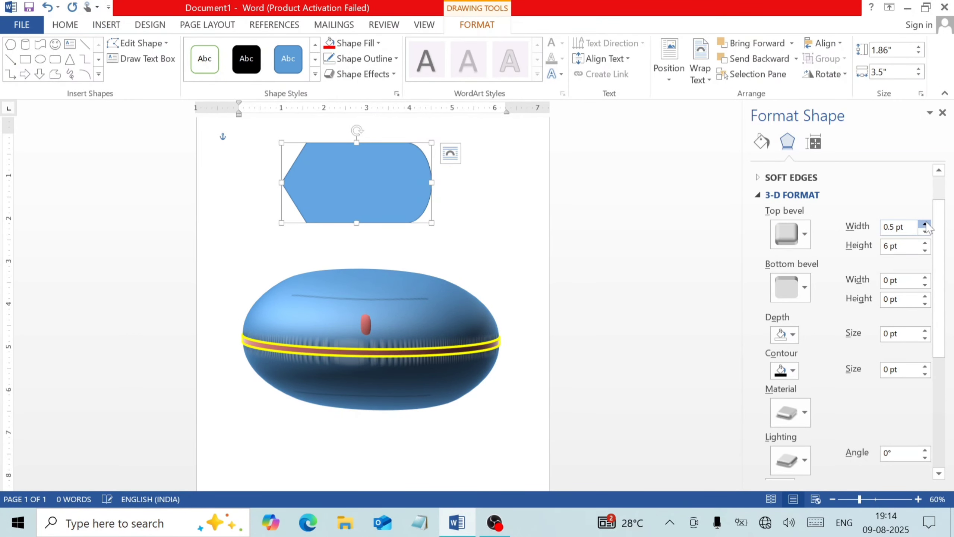
{"action": "left_click", "coordinate": [925, 224]}
{"action": "left_click", "coordinate": [925, 224]}
{"action": "type", "text": "150"}
{"action": "key", "text": "Tab"}
{"action": "type", "text": "1"}
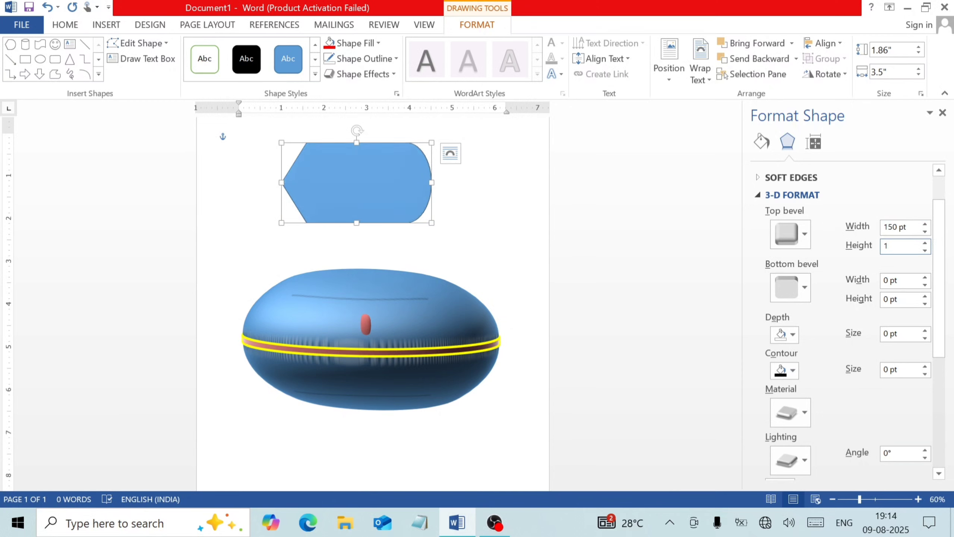
{"action": "type", "text": "50"}
{"action": "key", "text": "Tab"}
Set the Display shape's bottom bevel to 150 pt wide and 150 pt high
{"action": "key", "text": "Tab"}
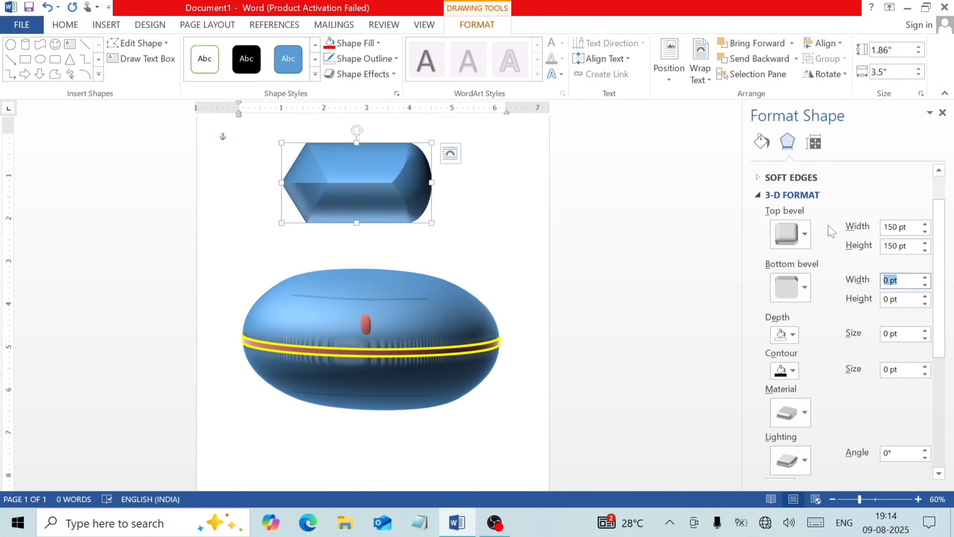
{"action": "type", "text": "150"}
{"action": "key", "text": "Tab"}
{"action": "type", "text": "150"}
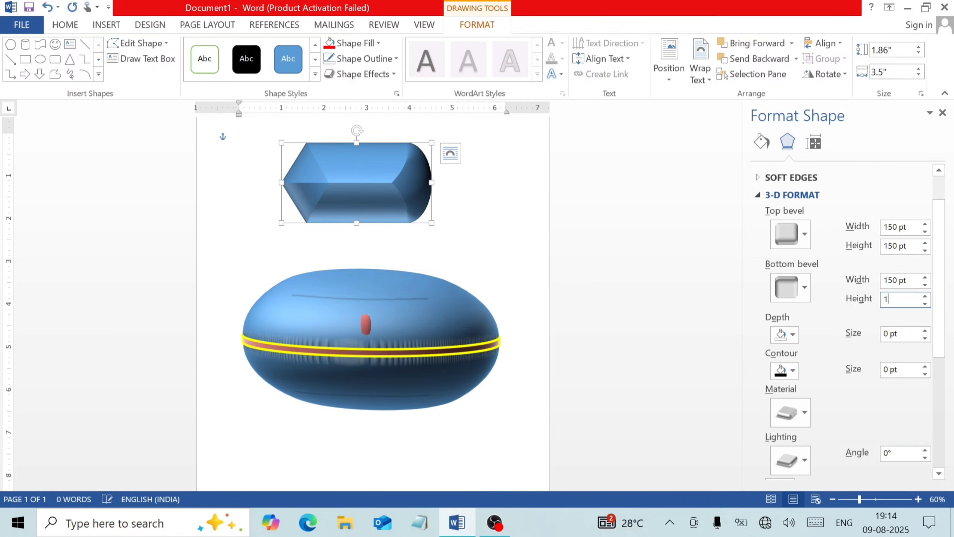
{"action": "key", "text": "Tab"}
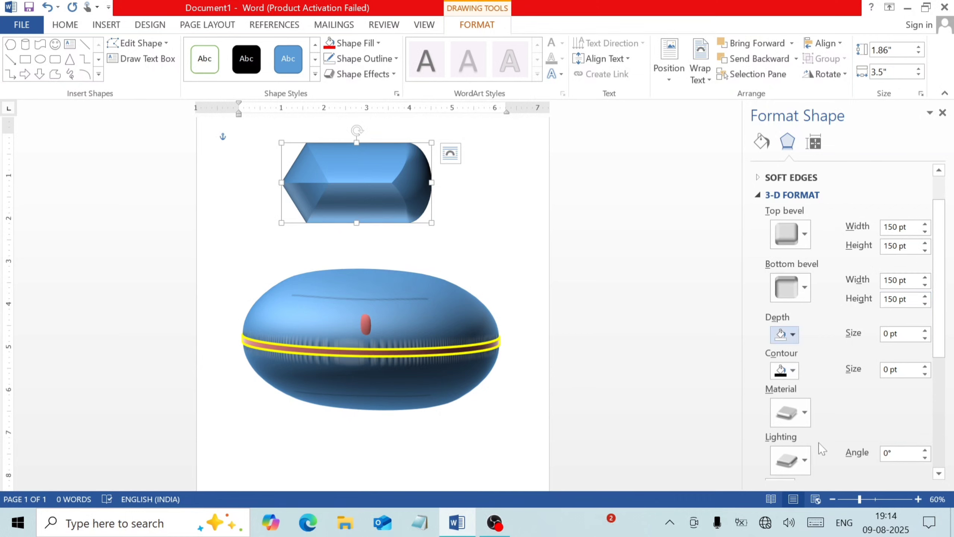
Give the Display shape the first Translucent material and the second Special lighting
{"action": "left_click", "coordinate": [804, 416]}
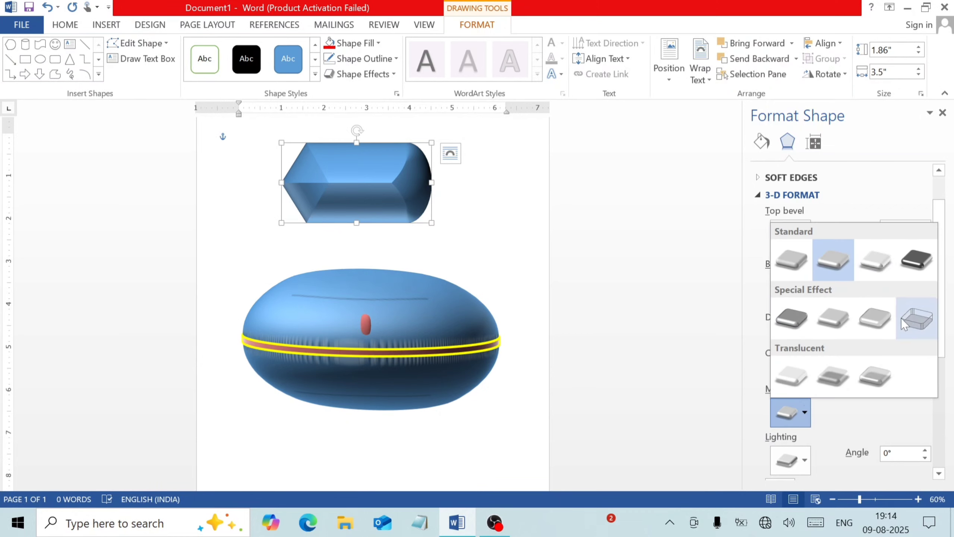
{"action": "left_click", "coordinate": [808, 374]}
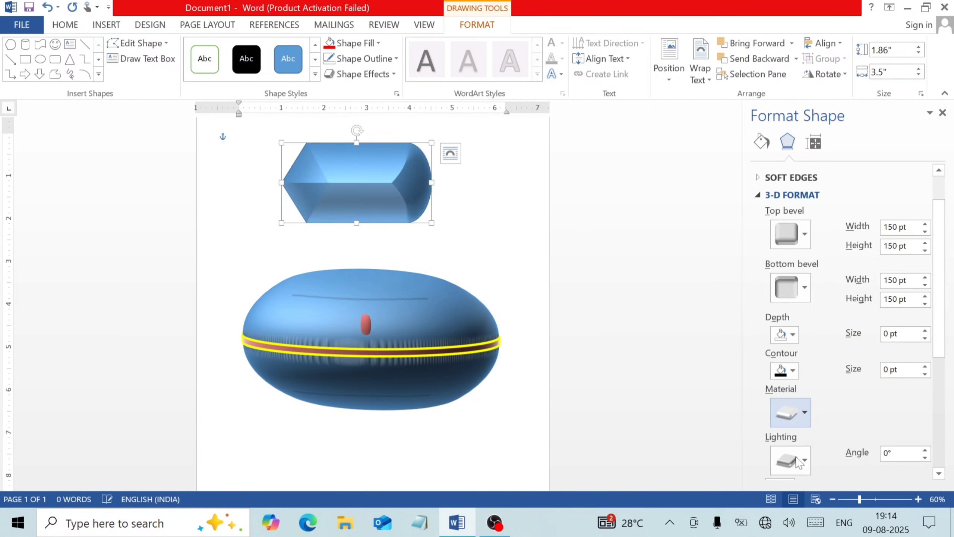
{"action": "left_click", "coordinate": [799, 468]}
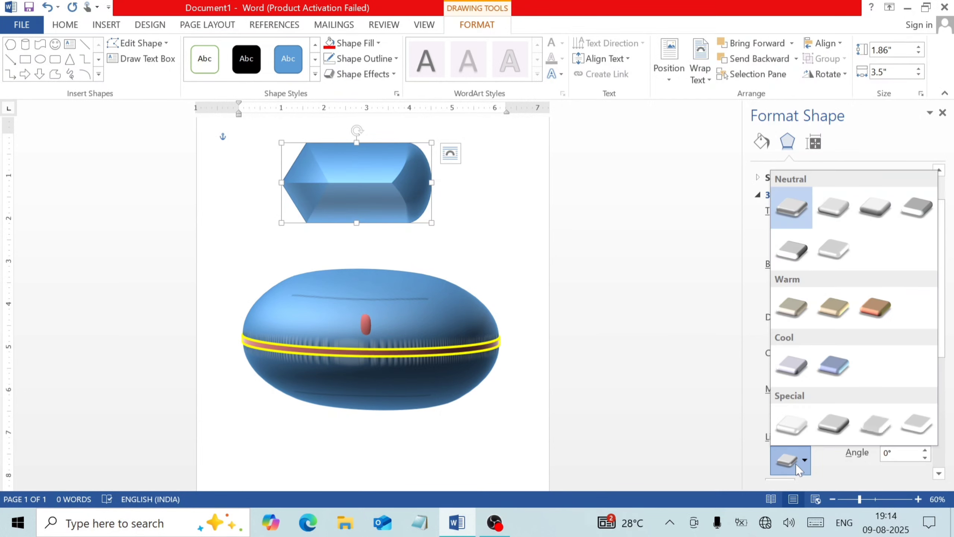
{"action": "left_click", "coordinate": [833, 426]}
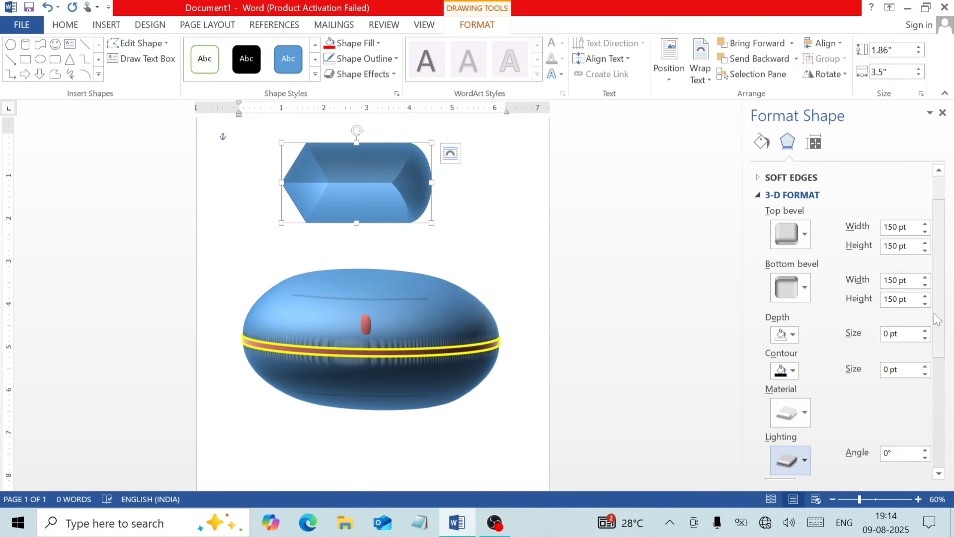
{"action": "scroll", "coordinate": [939, 319], "scroll_direction": "down", "scroll_amount": 10}
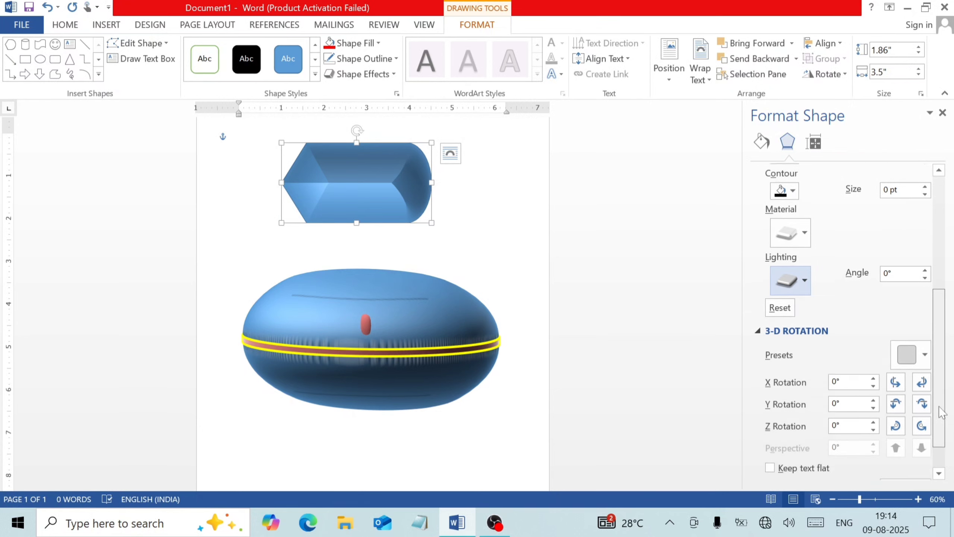
Try the Parallel rotation presets with X 306.5° and X 296° on the Display shape, and reposition it above the blue object
{"action": "left_click", "coordinate": [924, 324]}
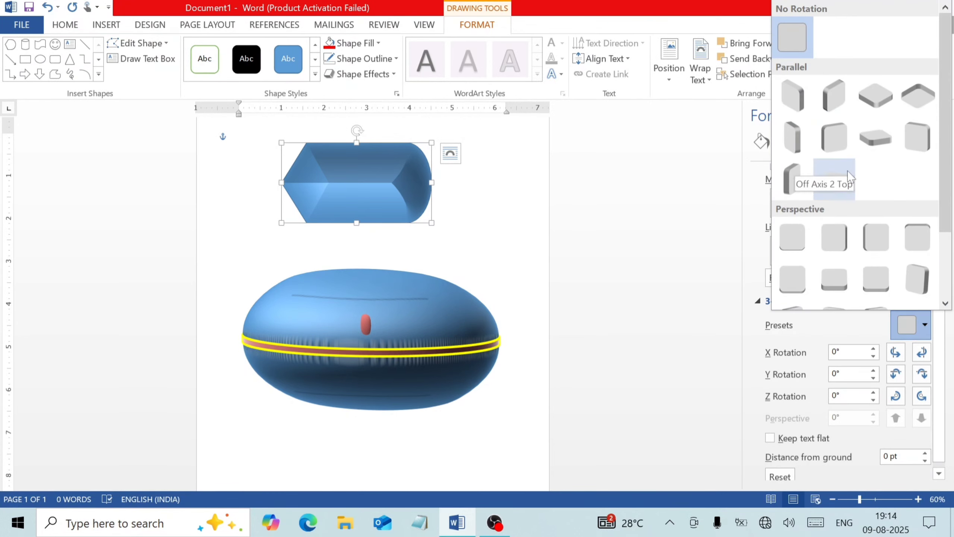
{"action": "left_click", "coordinate": [870, 146]}
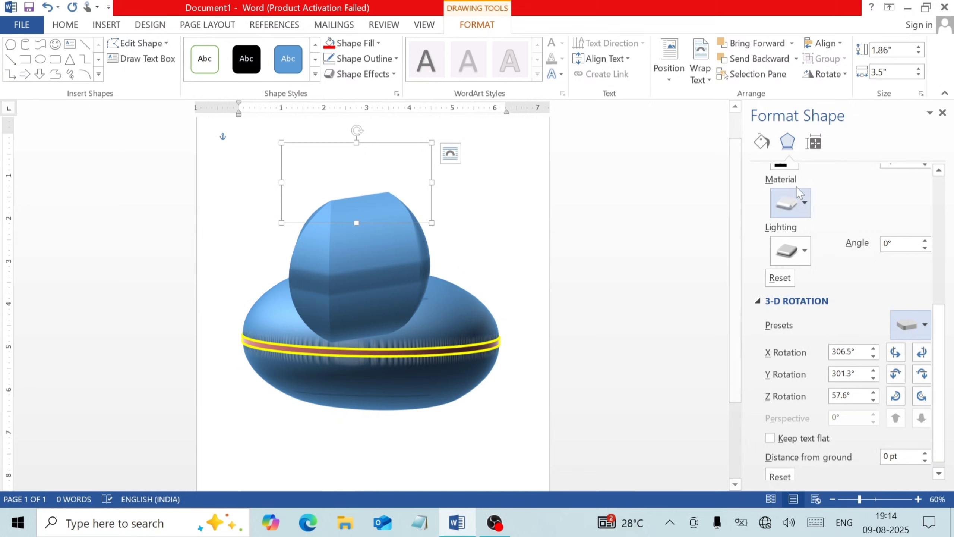
{"action": "left_click", "coordinate": [916, 324]}
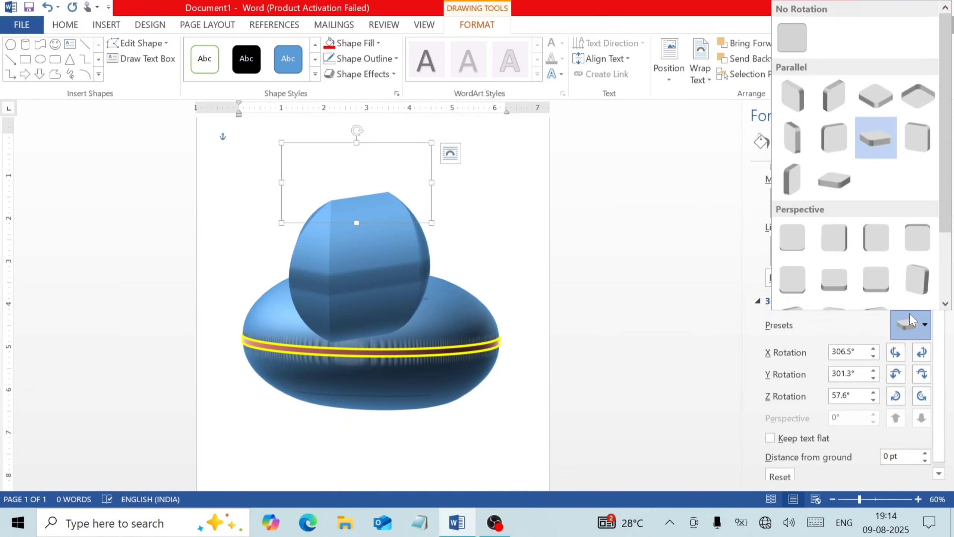
{"action": "left_click", "coordinate": [787, 196]}
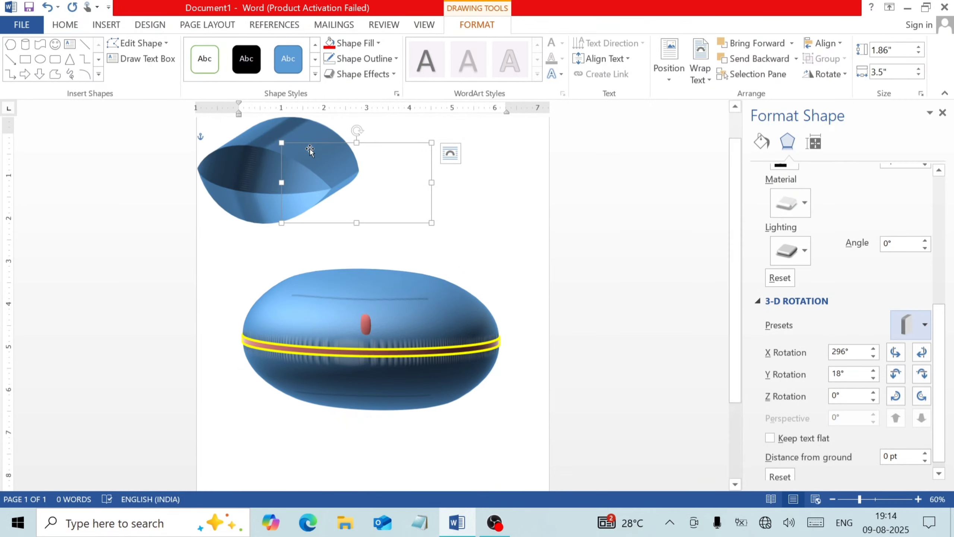
{"action": "left_click_drag", "start_coordinate": [310, 150], "coordinate": [426, 199]}
Try the Parallel rotation presets with X 45° and X 306.5° on the Display shape, moving it back over the blue object each time
{"action": "left_click", "coordinate": [916, 334]}
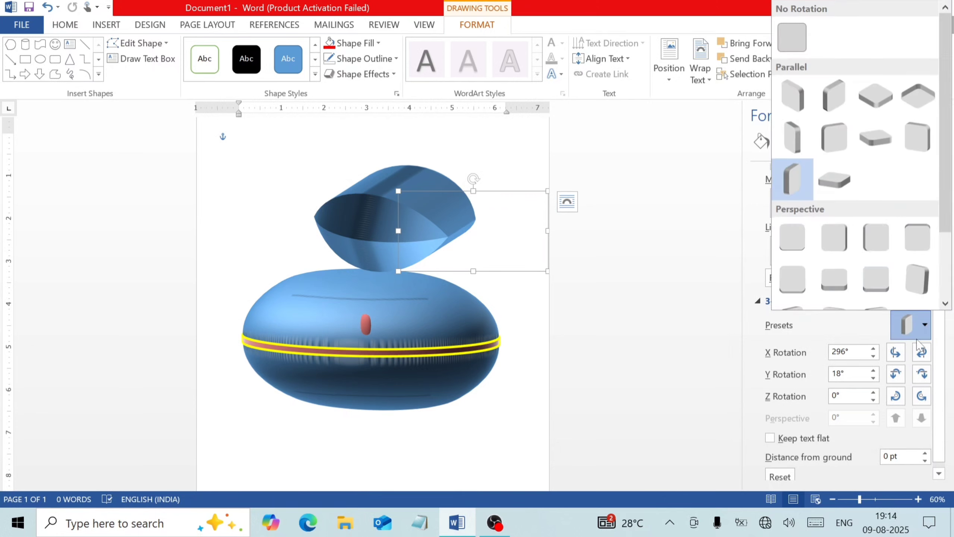
{"action": "left_click", "coordinate": [807, 100]}
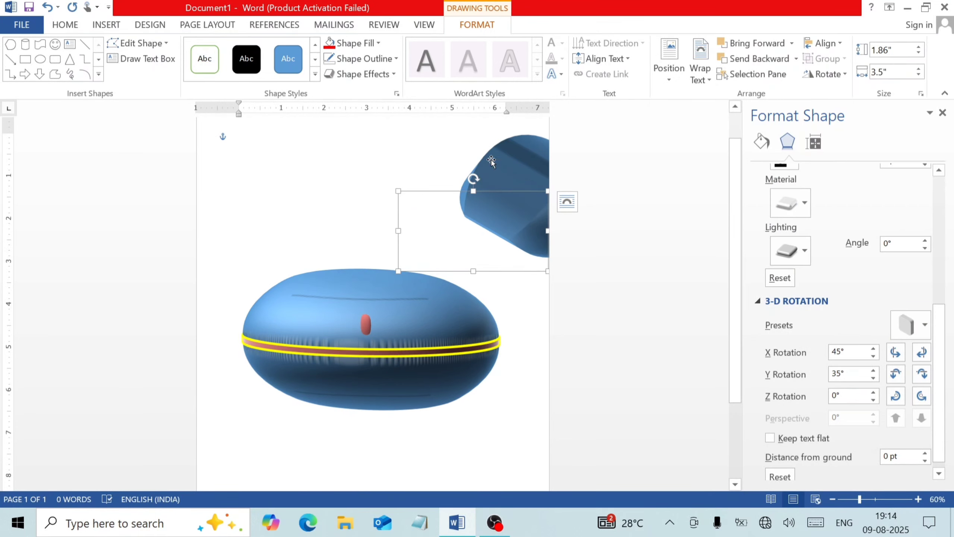
{"action": "left_click_drag", "start_coordinate": [491, 162], "coordinate": [348, 179]}
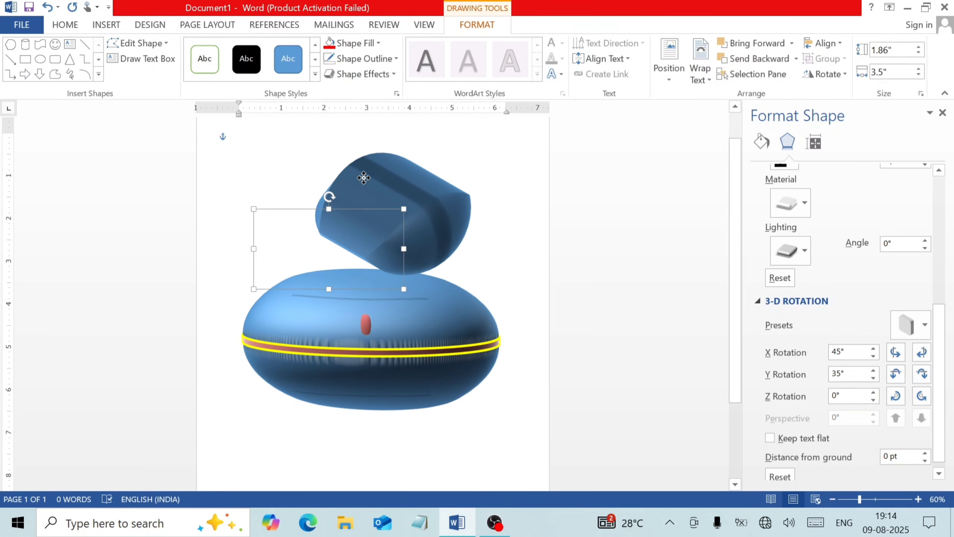
{"action": "left_click", "coordinate": [918, 338]}
{"action": "left_click", "coordinate": [872, 148]}
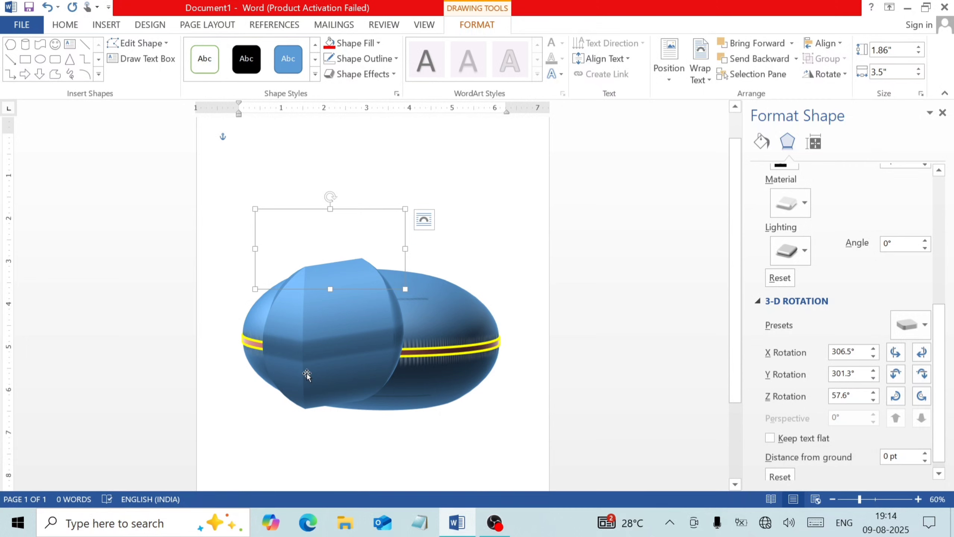
{"action": "left_click_drag", "start_coordinate": [307, 374], "coordinate": [372, 264]}
Apply the Off Axis 2 Top rotation preset to the Display shape, adjusting it to X 90°, Y 359.9° and Z 359.9°
{"action": "left_click", "coordinate": [908, 326]}
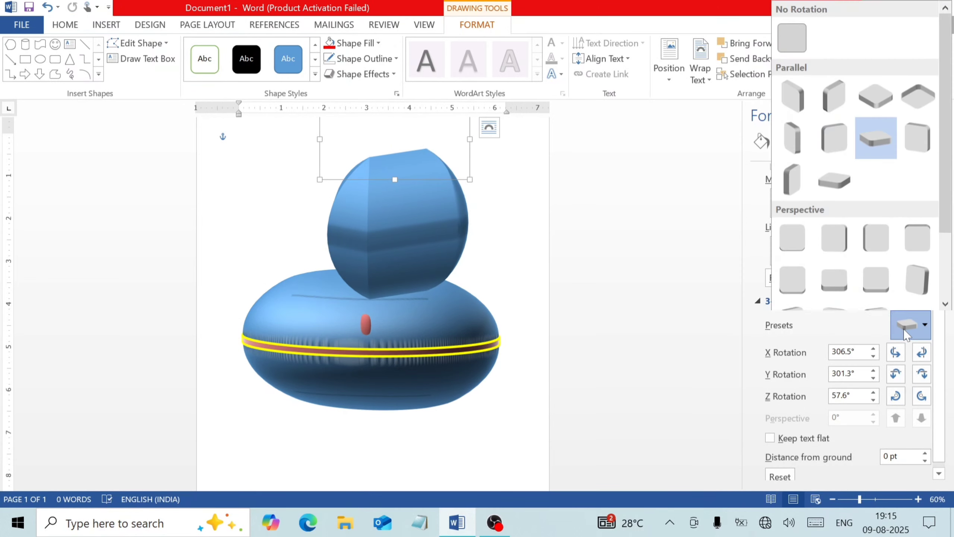
{"action": "left_click", "coordinate": [848, 193]}
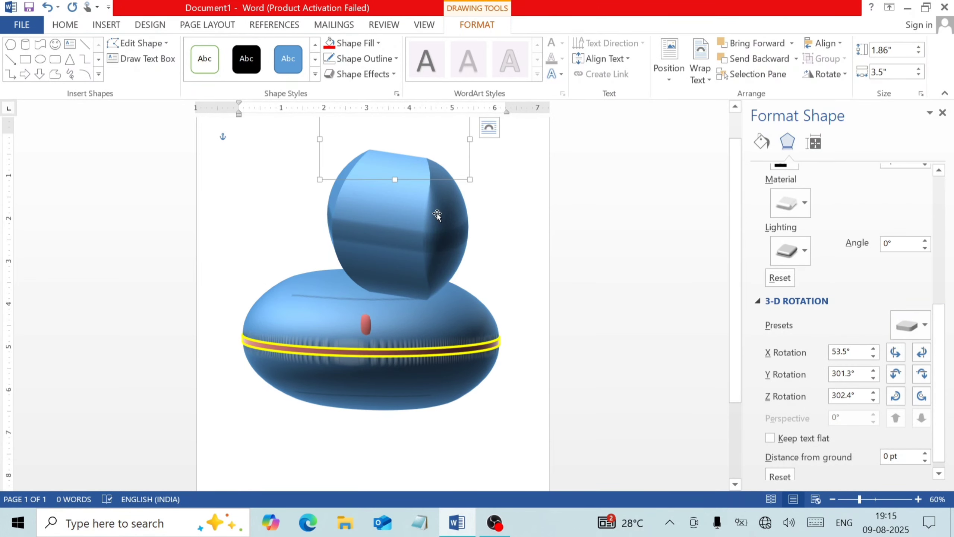
{"action": "left_click", "coordinate": [873, 371]}
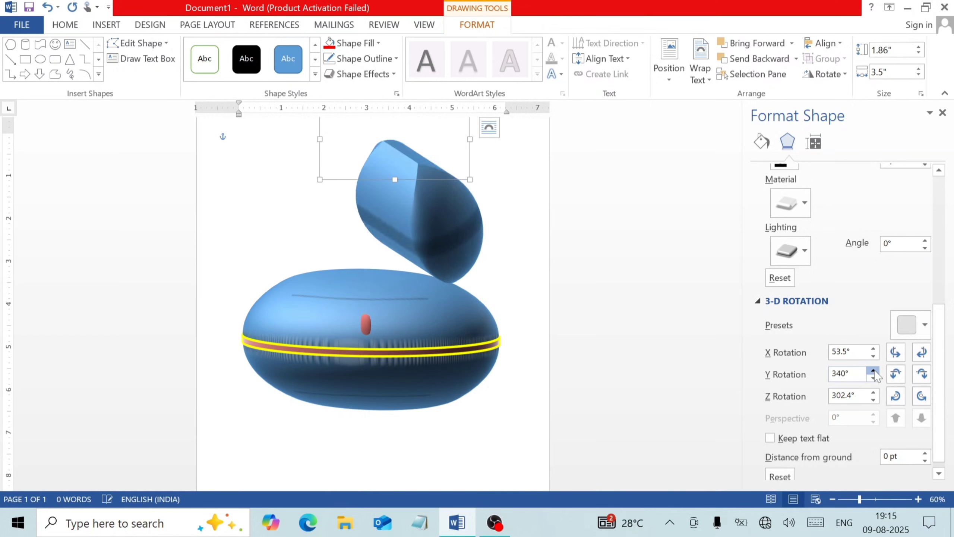
{"action": "left_click", "coordinate": [873, 370]}
{"action": "left_click", "coordinate": [873, 370]}
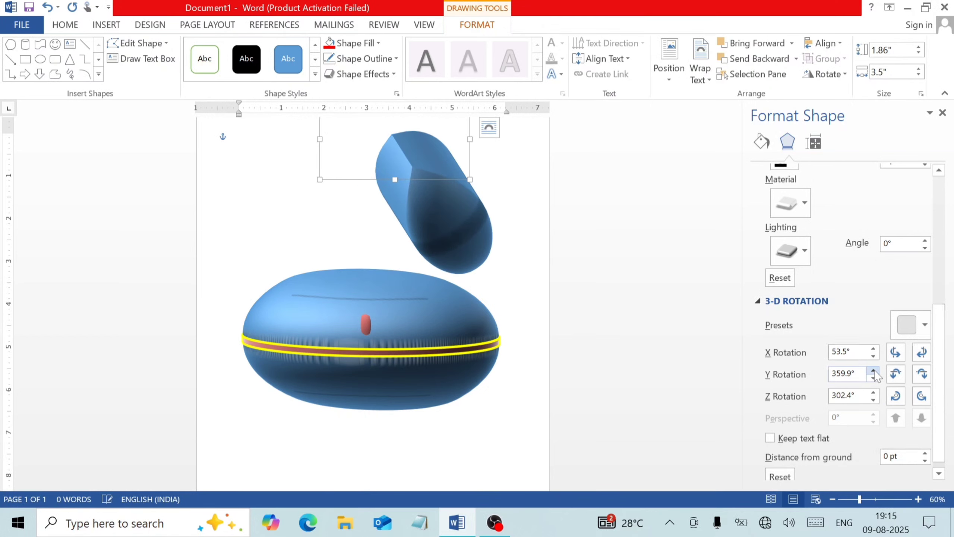
{"action": "left_click", "coordinate": [873, 393]}
{"action": "left_click", "coordinate": [873, 392]}
{"action": "left_click", "coordinate": [873, 393]}
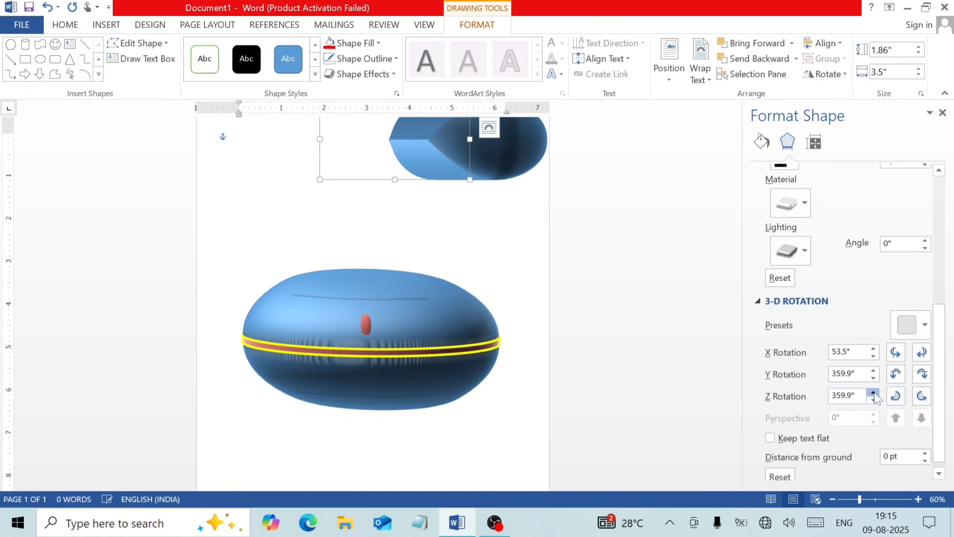
{"action": "left_click", "coordinate": [873, 348]}
{"action": "left_click", "coordinate": [874, 348]}
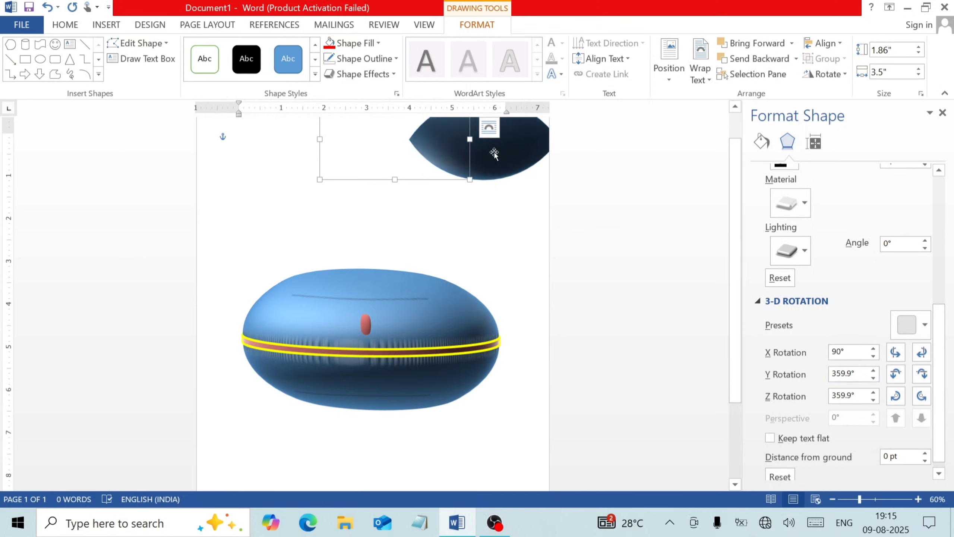
Flatten the Display shape to about a third of its height and centre it above the blue object
{"action": "left_click_drag", "start_coordinate": [494, 153], "coordinate": [384, 232]}
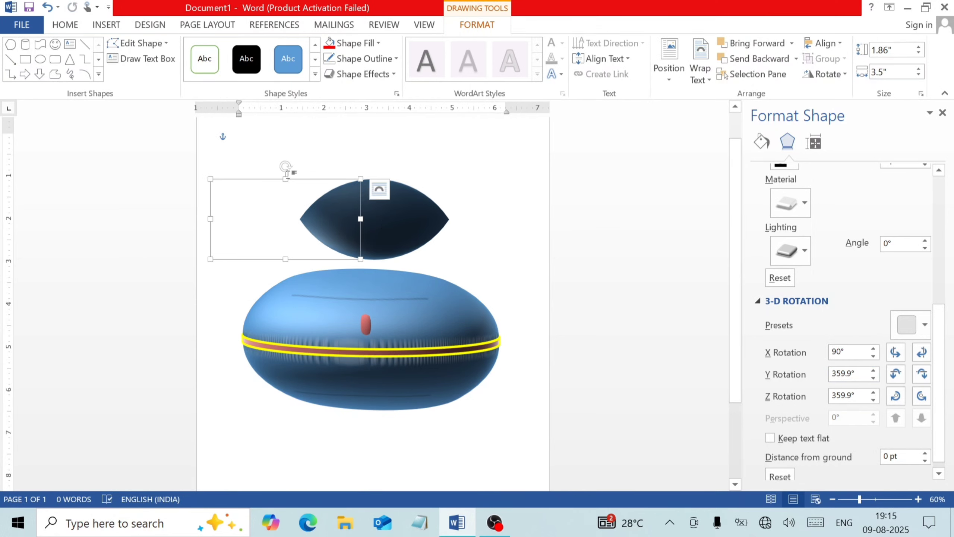
{"action": "left_click_drag", "start_coordinate": [285, 179], "coordinate": [289, 234]}
{"action": "left_click_drag", "start_coordinate": [411, 247], "coordinate": [403, 220]}
Deselect the Display shape, close the formatting options and view the document at 100% zoom
{"action": "left_click", "coordinate": [488, 228]}
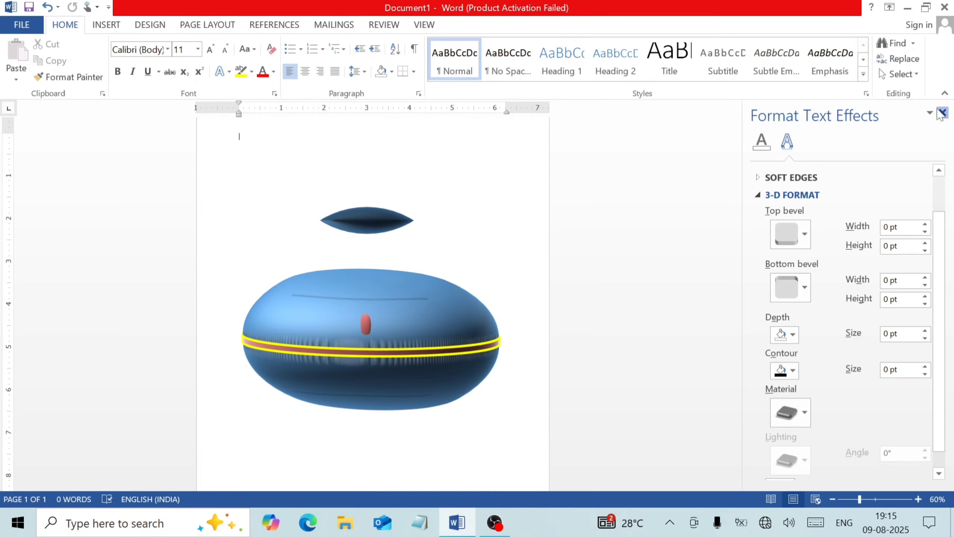
{"action": "left_click", "coordinate": [942, 113]}
{"action": "scroll", "coordinate": [607, 207], "scroll_direction": "up", "scroll_amount": 2}
{"action": "scroll", "coordinate": [642, 259], "scroll_direction": "up", "scroll_amount": 2}
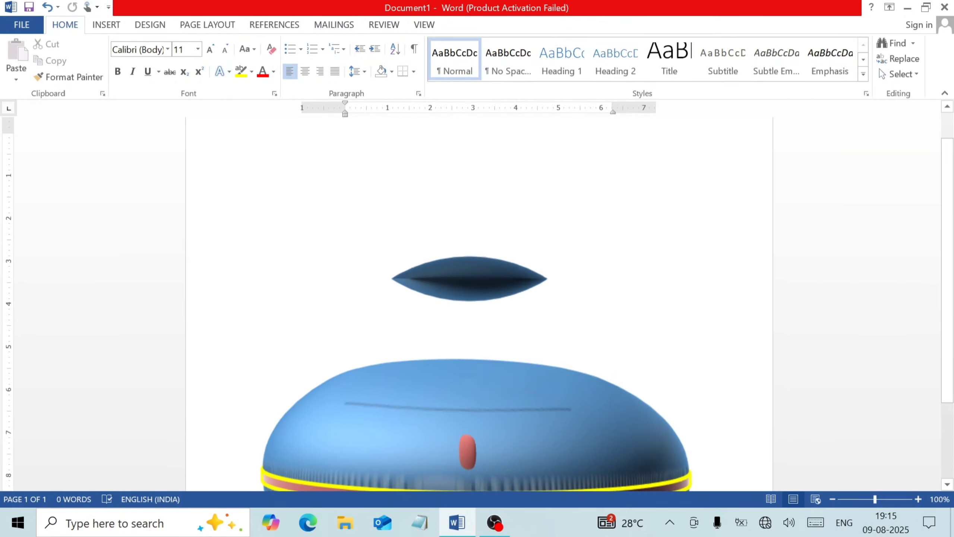